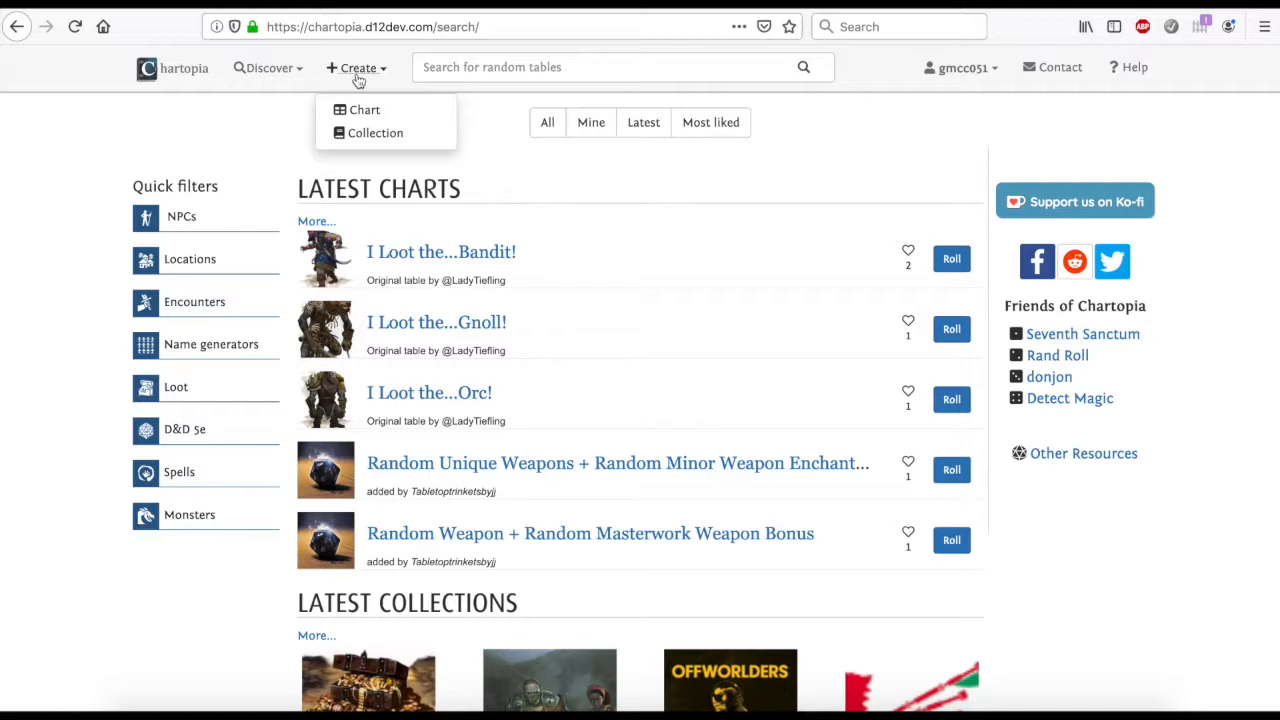
Create a new chart and look over its additional metadata options and settings
left_click(363, 110)
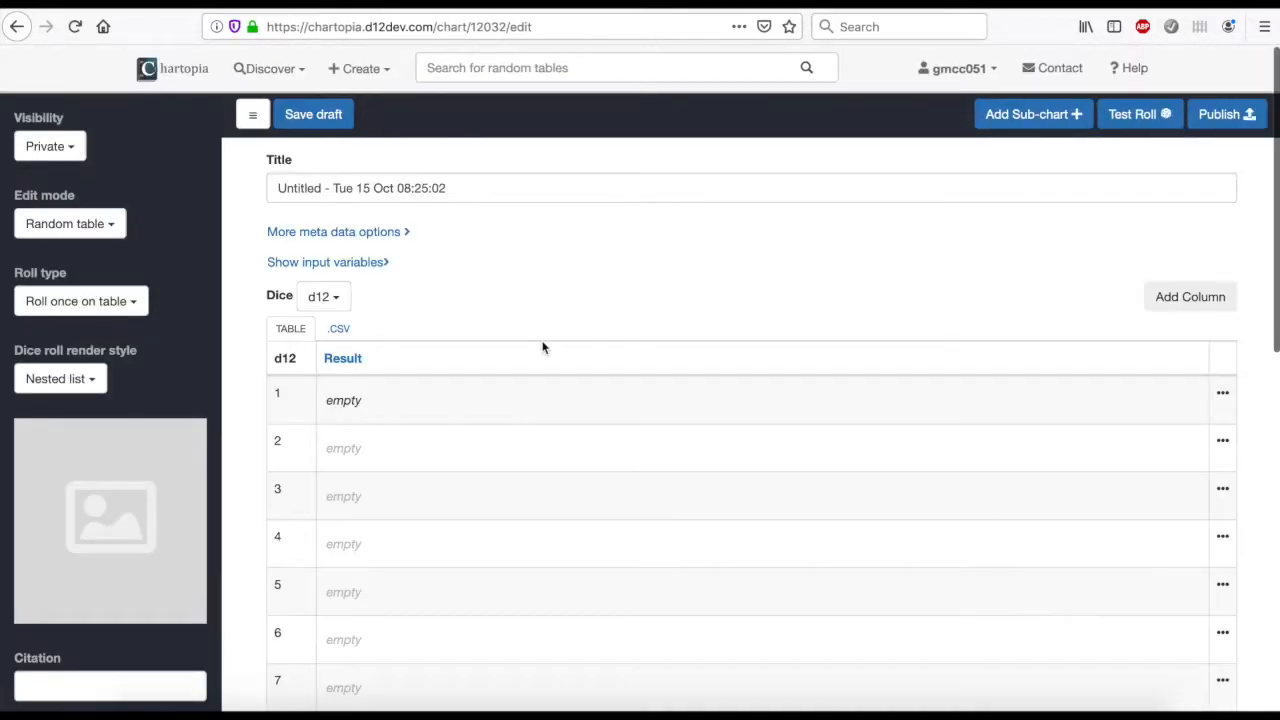
scroll(543, 347, "down", 5)
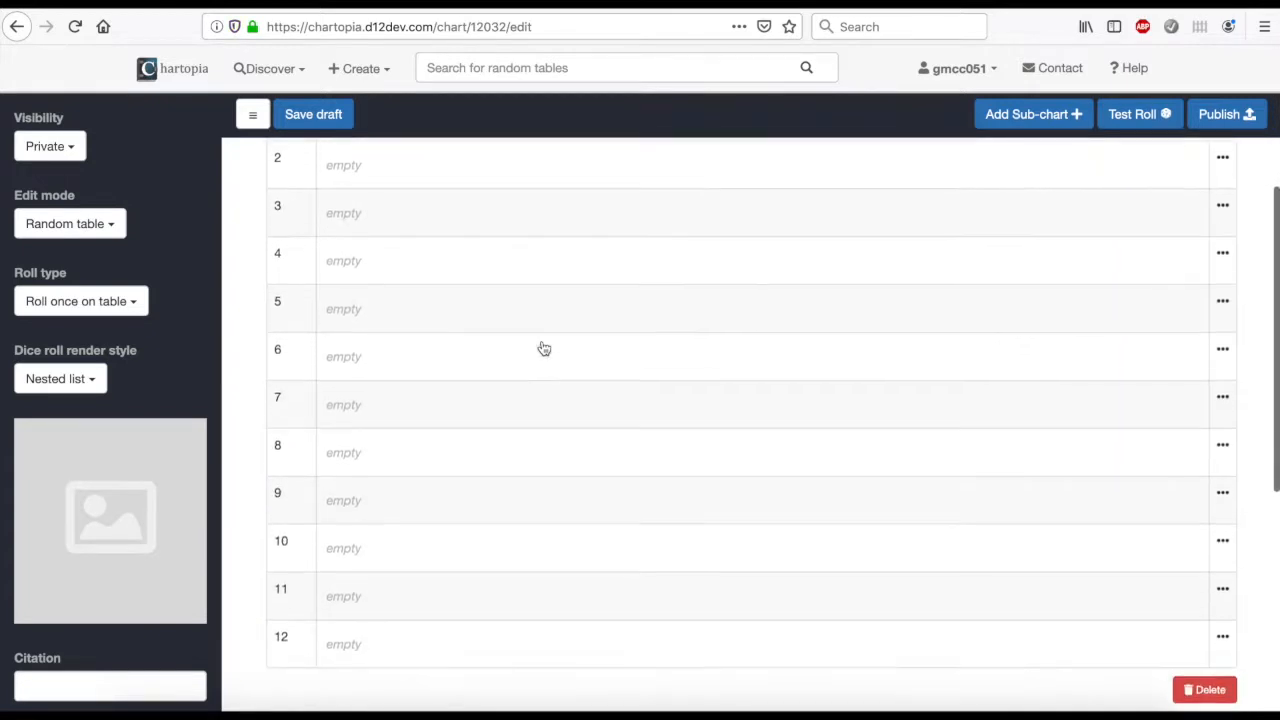
scroll(543, 347, "up", 5)
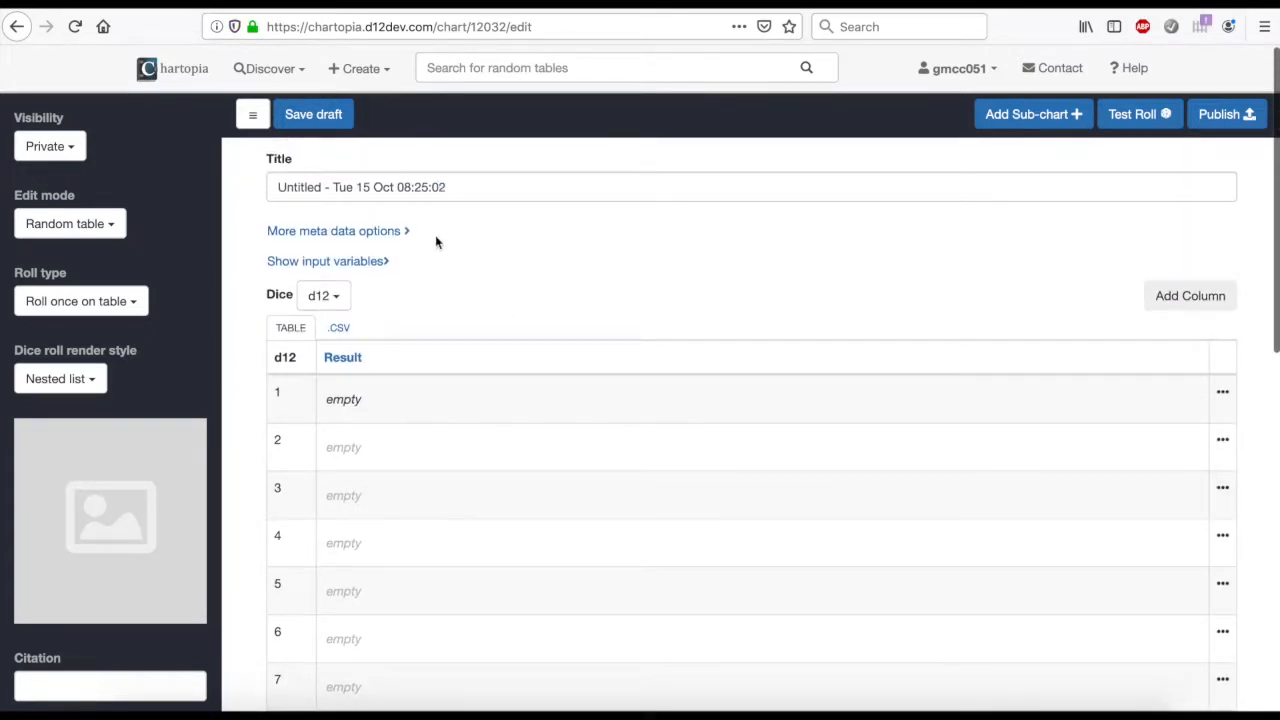
left_click(342, 230)
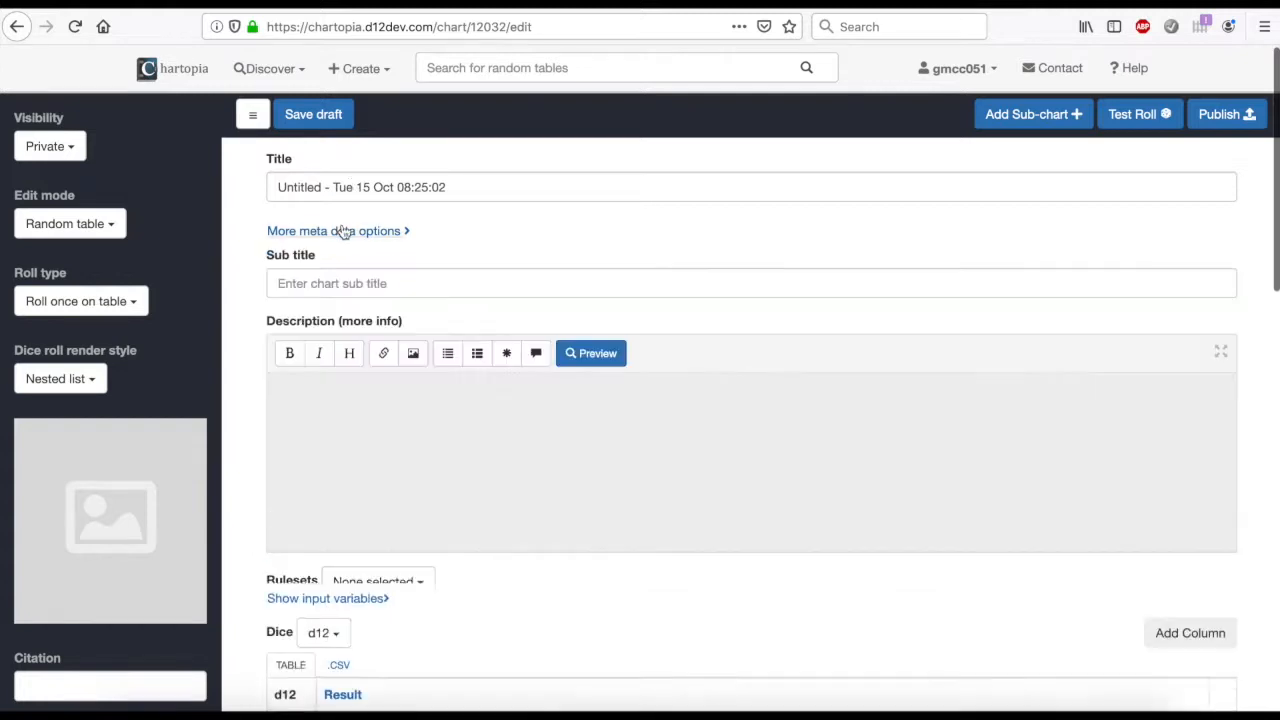
left_click(342, 230)
scroll(132, 407, "down", 5)
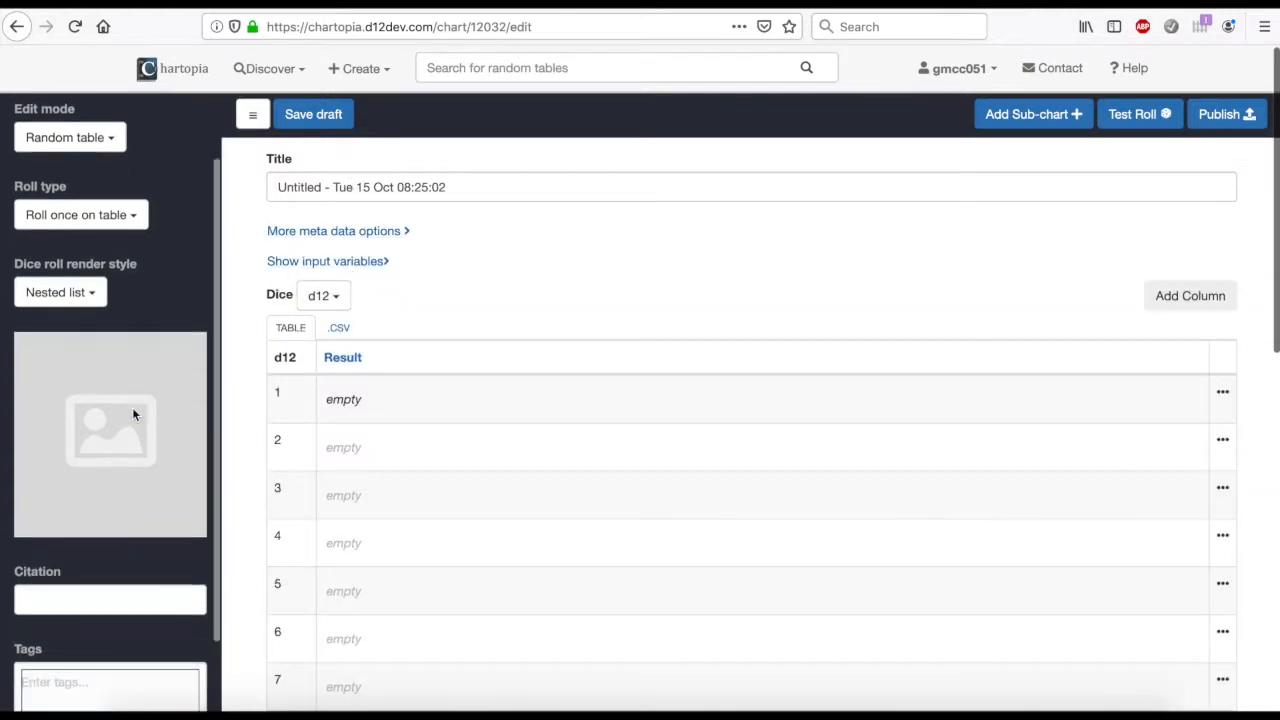
scroll(132, 407, "up", 5)
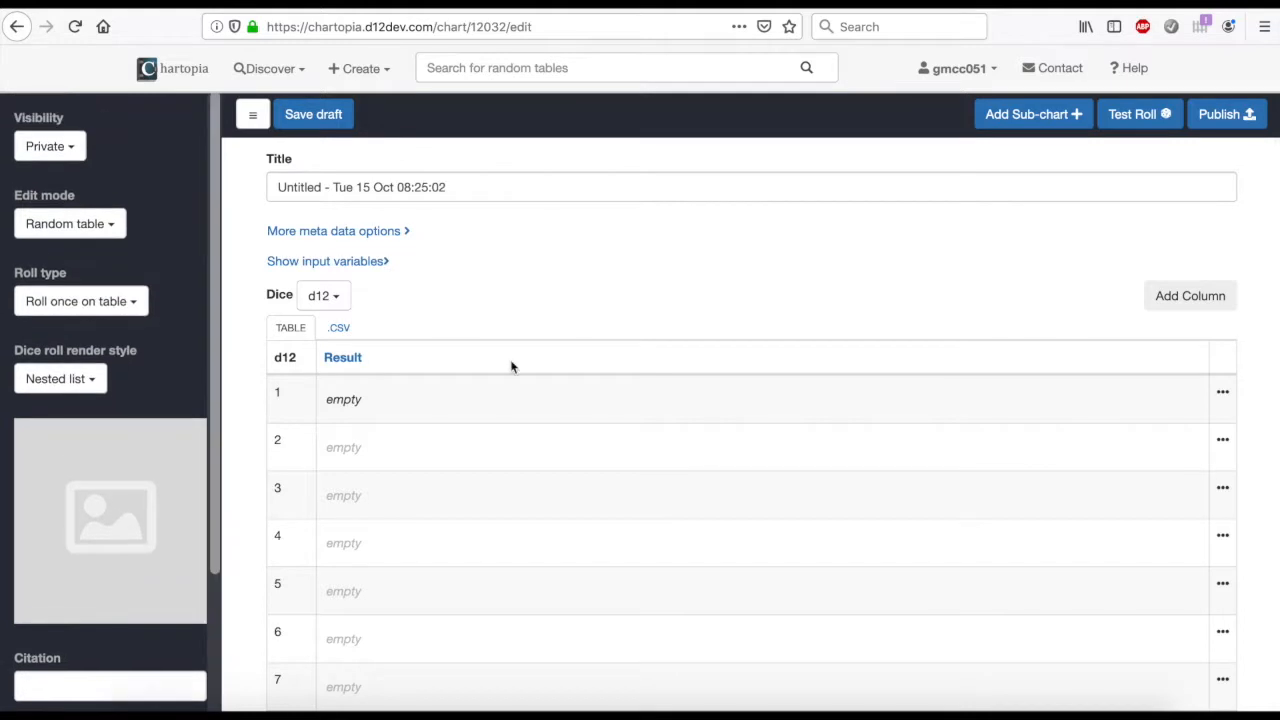
Title the chart "Star Destroyer"
left_click(433, 190)
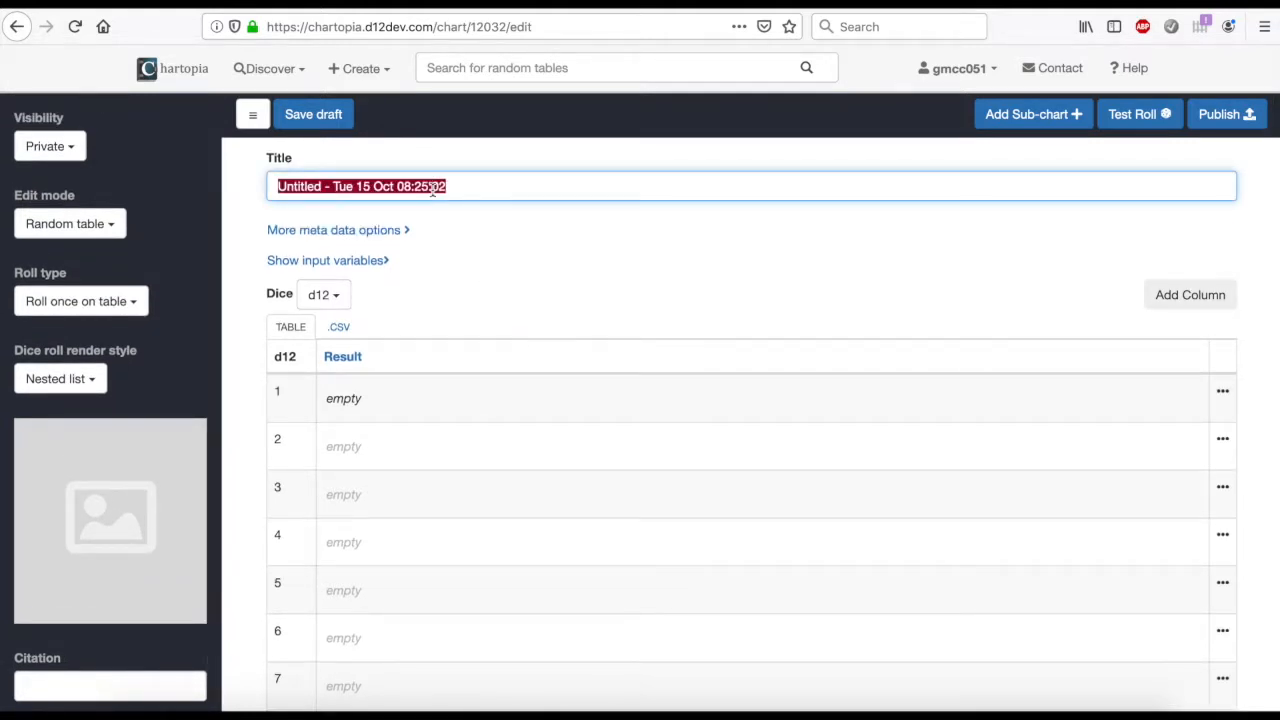
type("Star ")
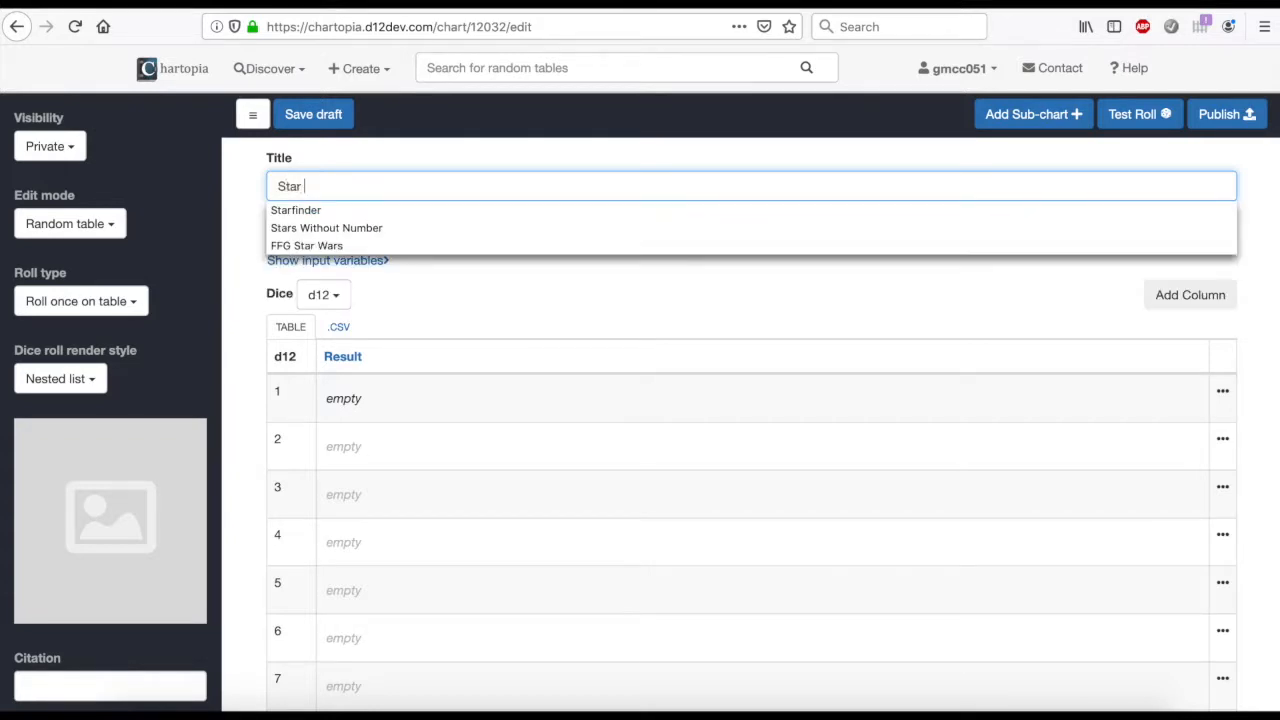
type("Destroyer")
left_click(555, 232)
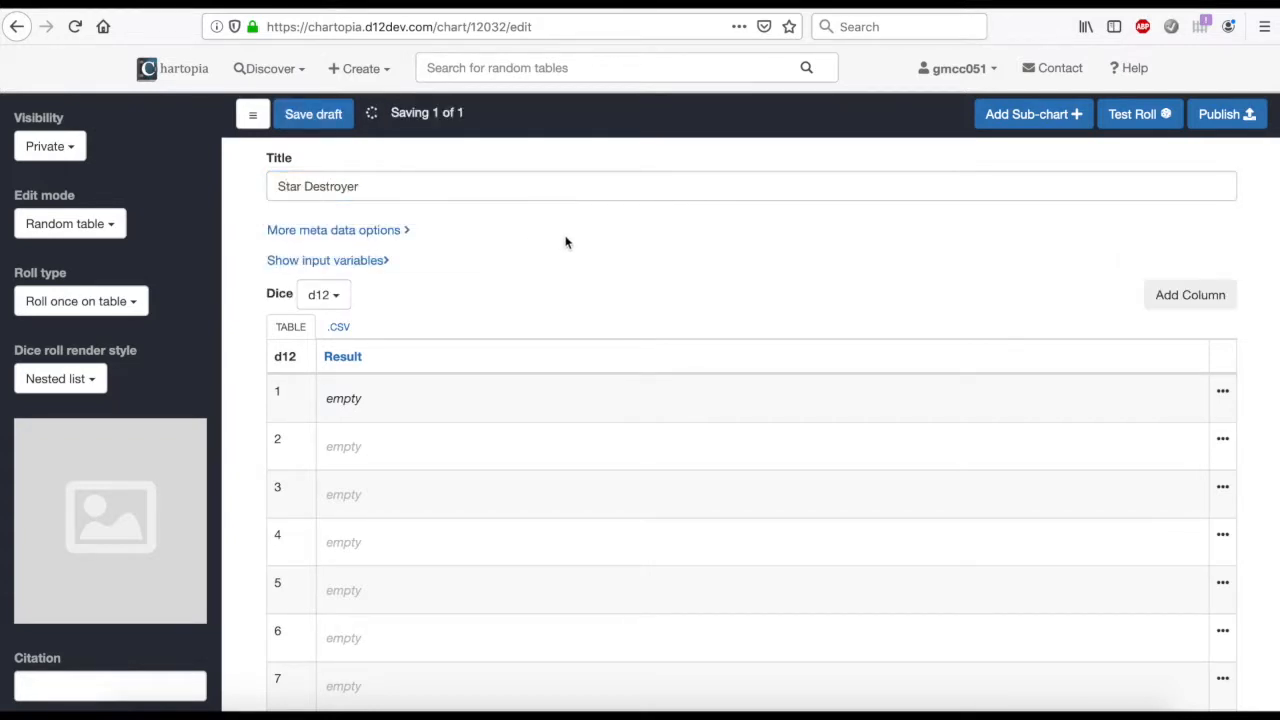
Enter "Imperial I-class Destroyer" as the result for row 1 of the d12 table
left_click(360, 402)
type("Imperial I-class")
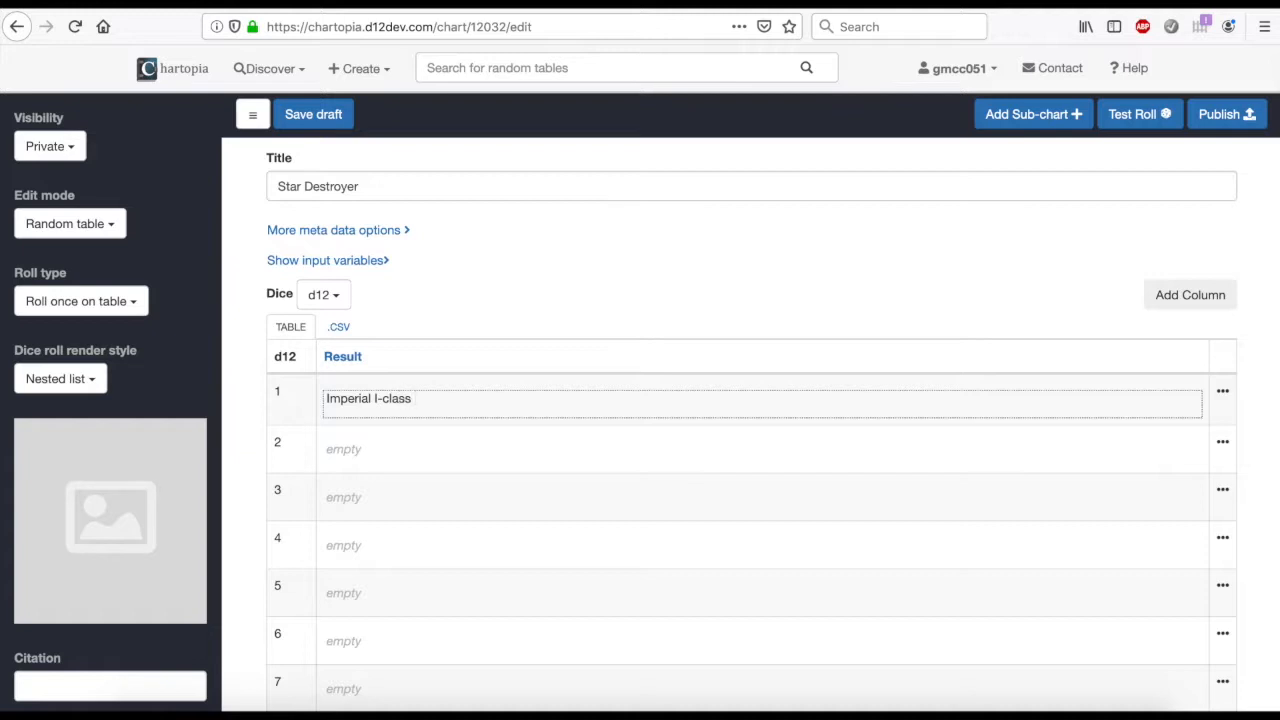
type(" Destroyer")
left_click(478, 273)
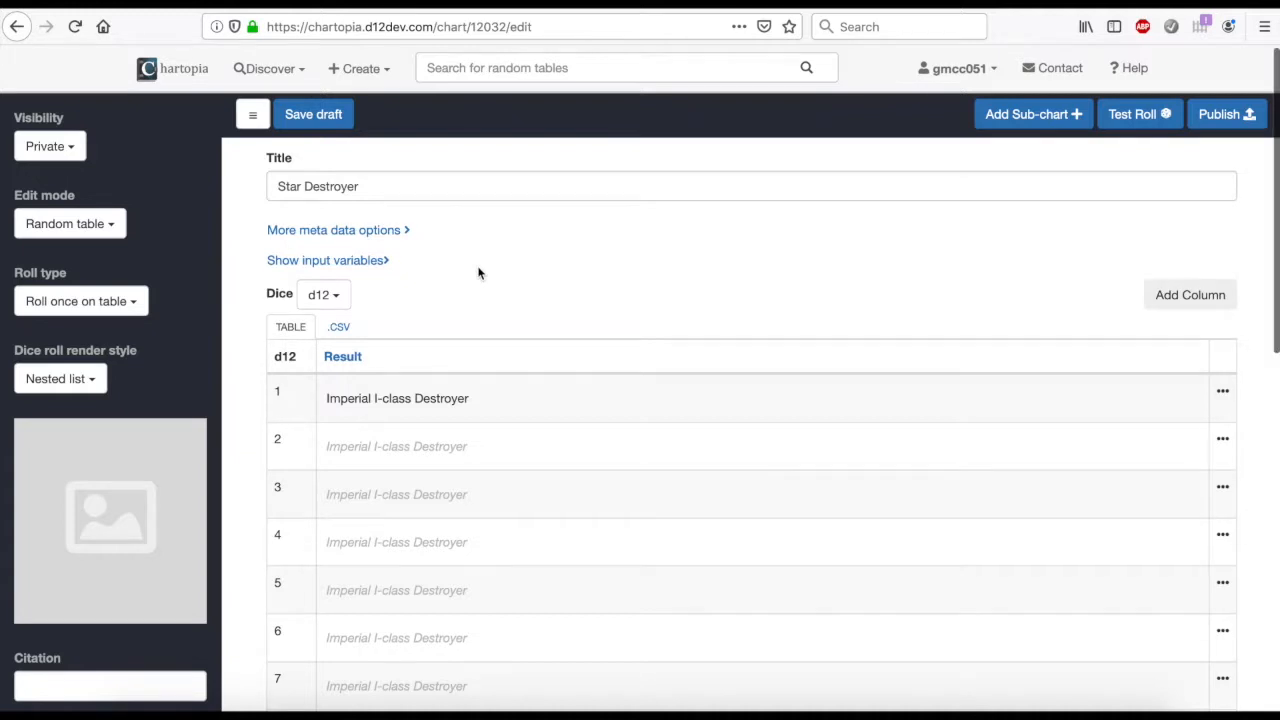
Review the table rows and test-roll the chart a few times, closing the roll results when done
scroll(478, 273, "down", 3)
scroll(478, 273, "up", 3)
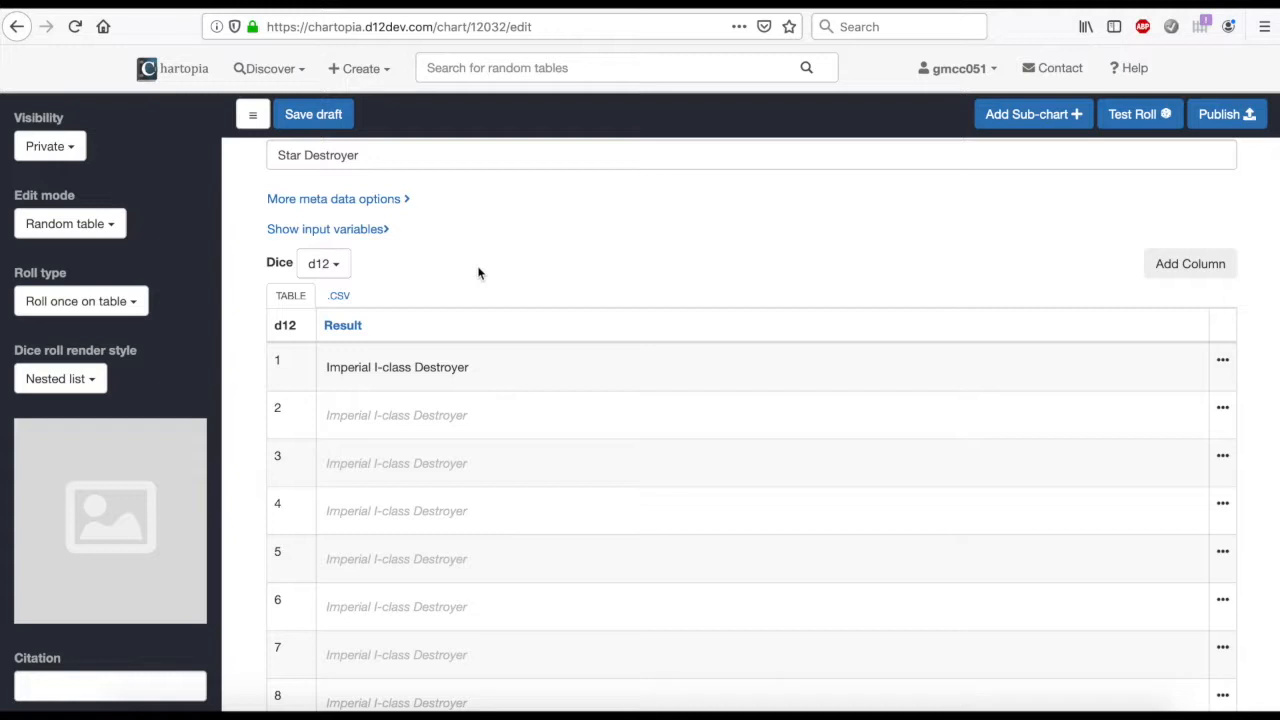
scroll(497, 277, "down", 3)
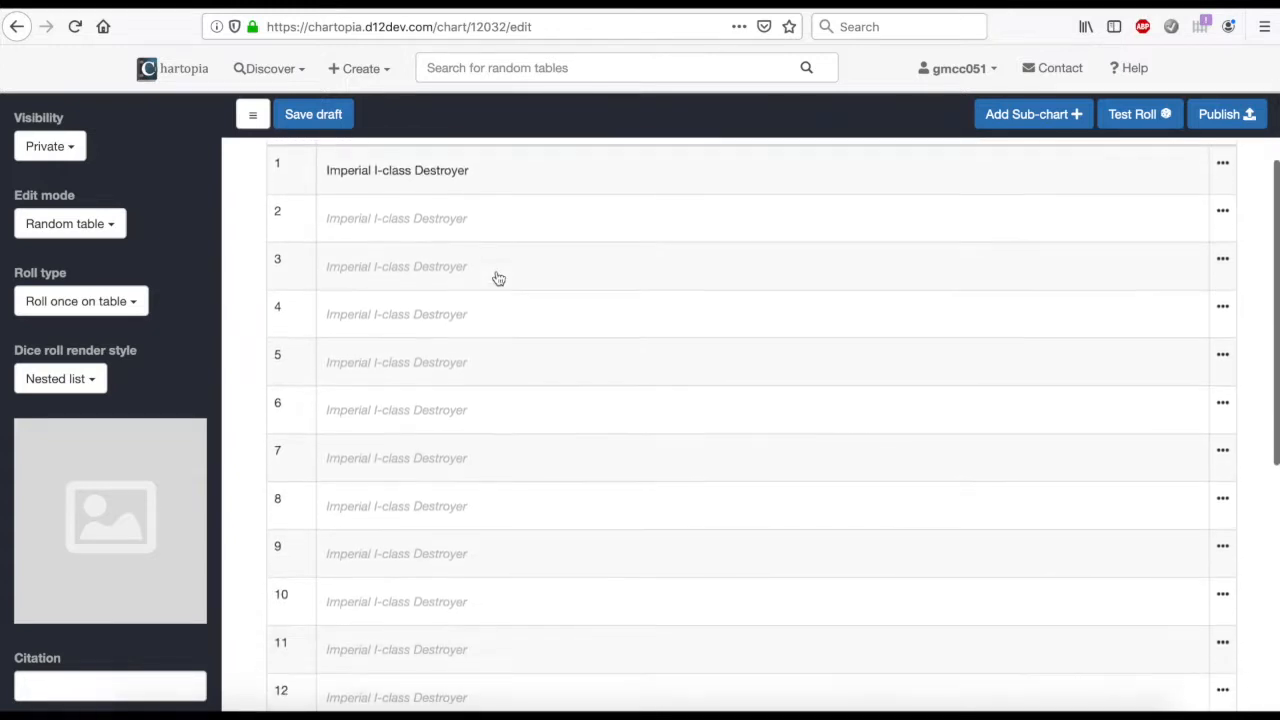
scroll(497, 277, "up", 3)
left_click(1131, 118)
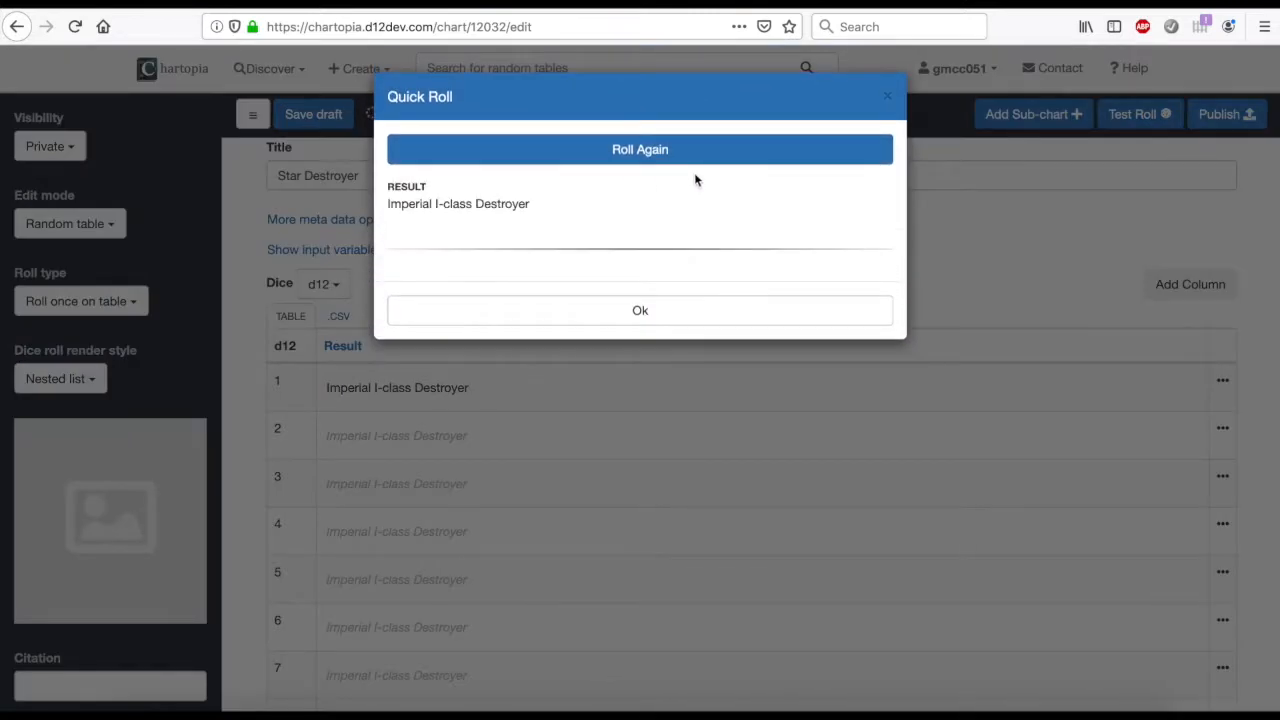
left_click(694, 160)
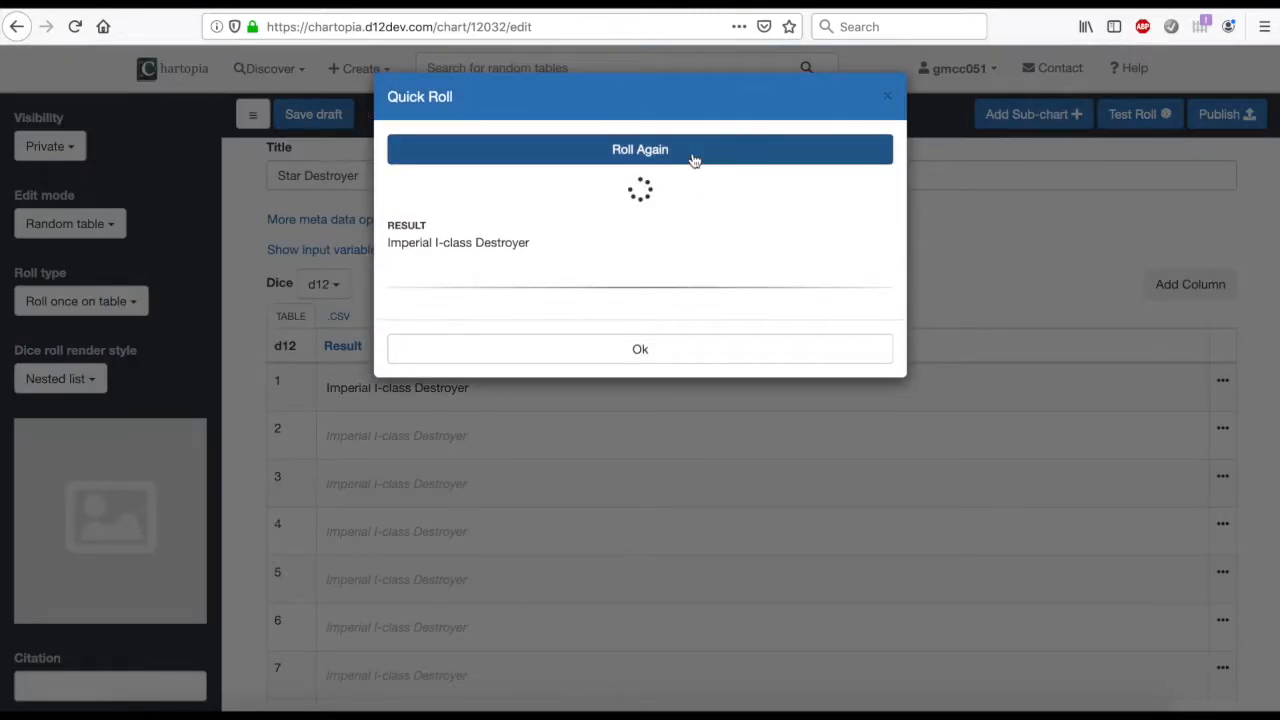
left_click(886, 97)
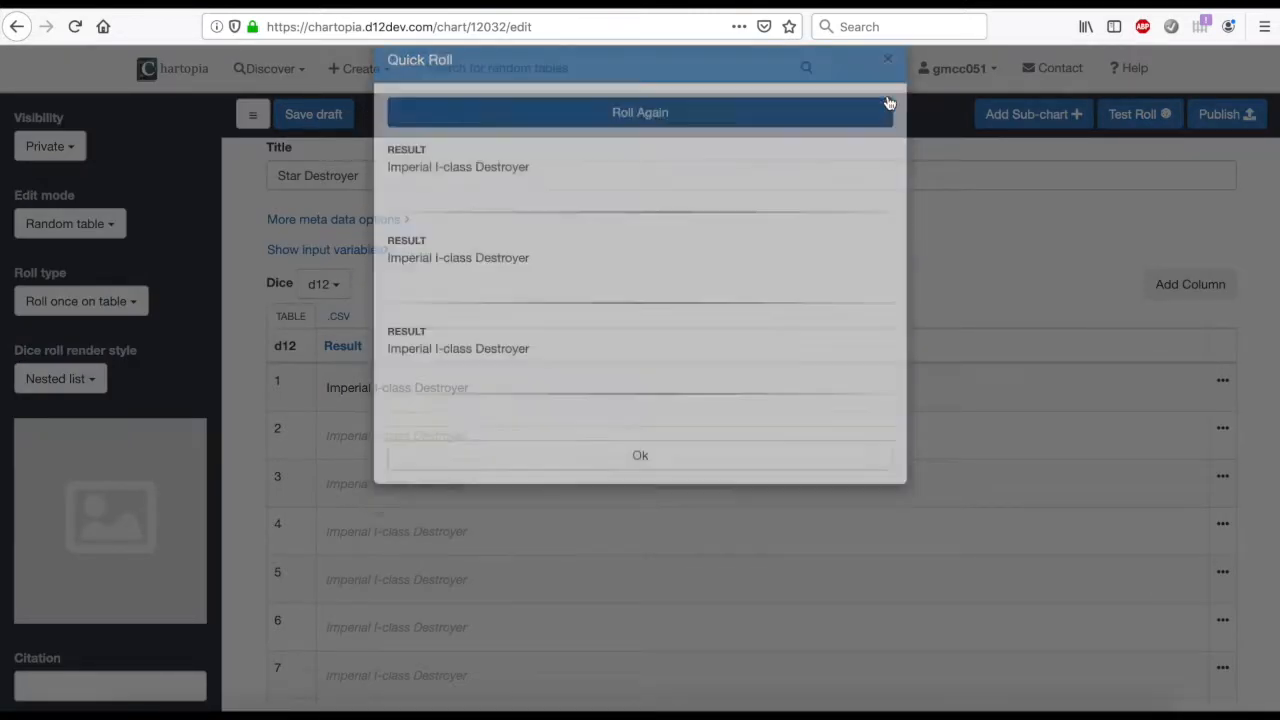
Enter "Imperial II-class Destroyer" as the result for row 2 of the table
left_click(340, 437)
type("Imper")
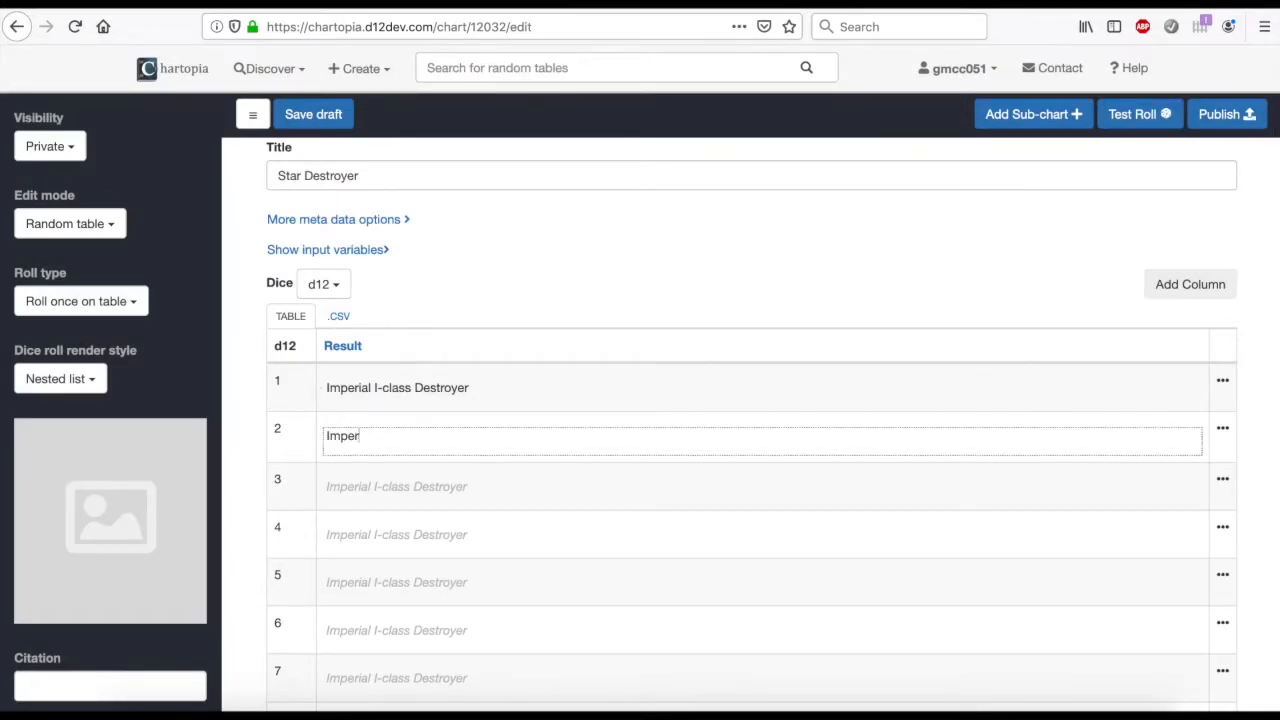
type("ial II-class Destroyer")
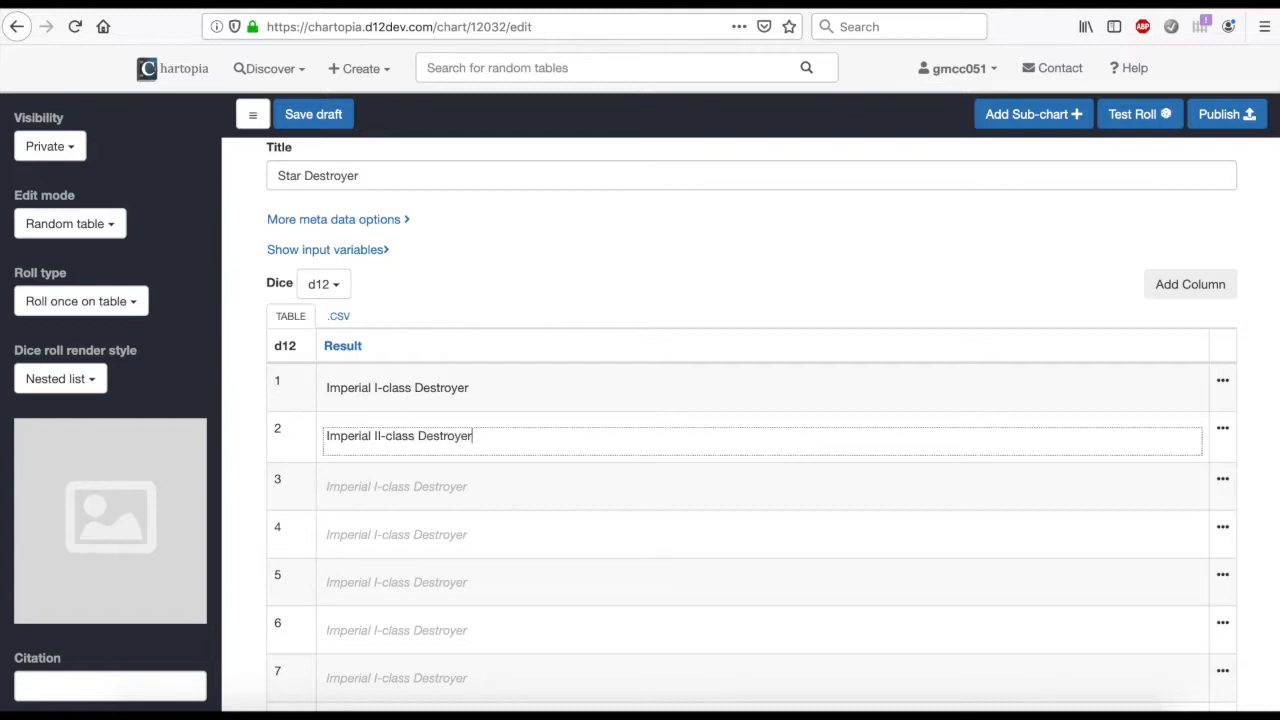
left_click(449, 263)
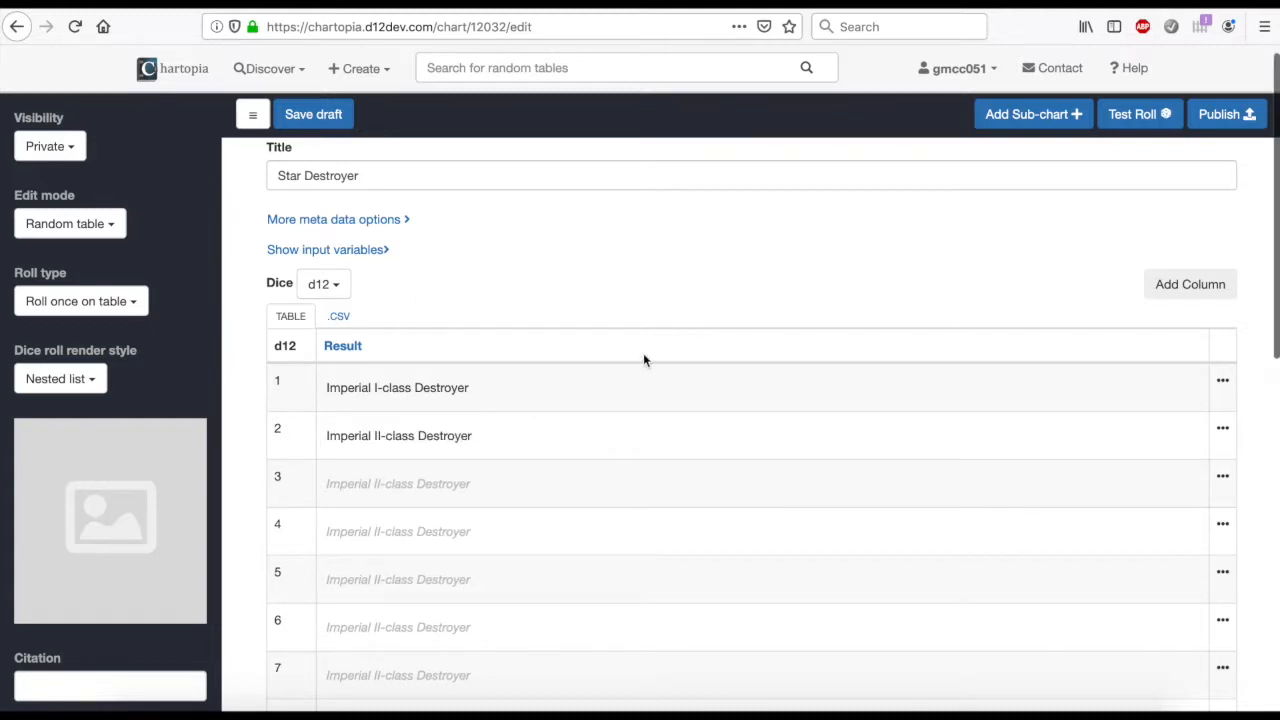
Test-roll the chart repeatedly to check how its two destroyer entries come up, and close the roll results
scroll(644, 358, "down", 5)
scroll(644, 360, "up", 5)
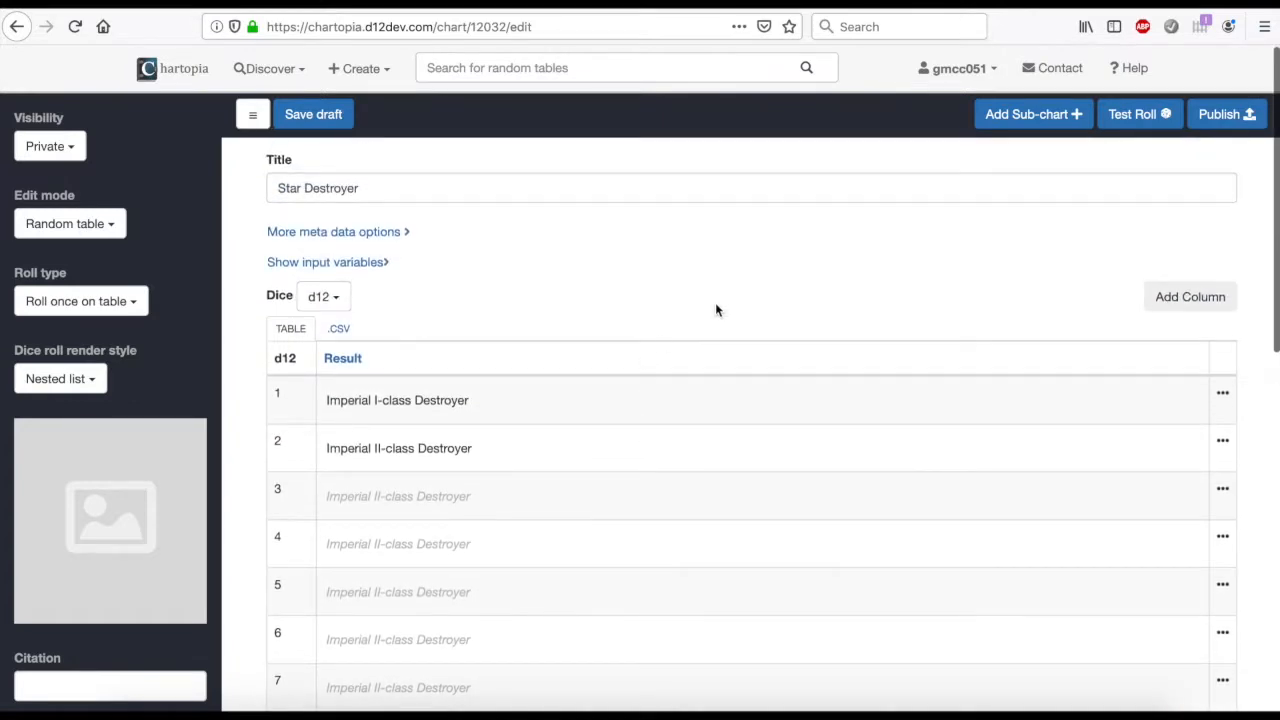
left_click(1140, 120)
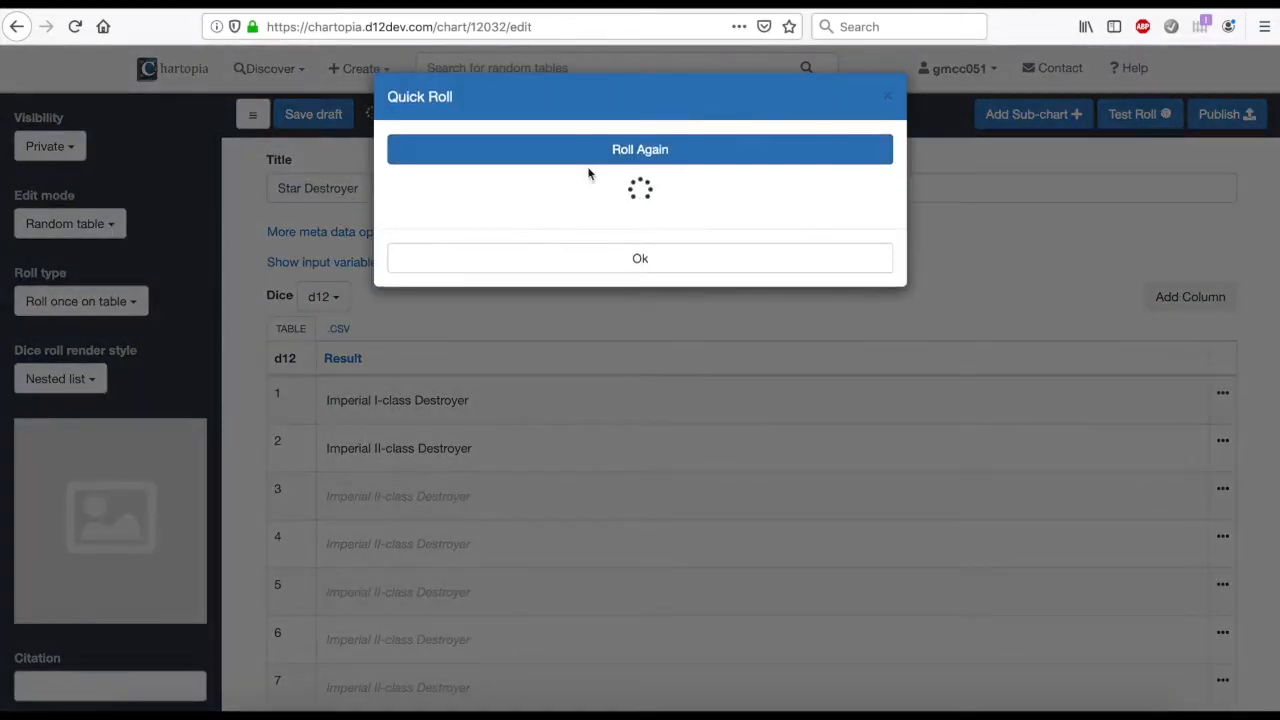
left_click(628, 164)
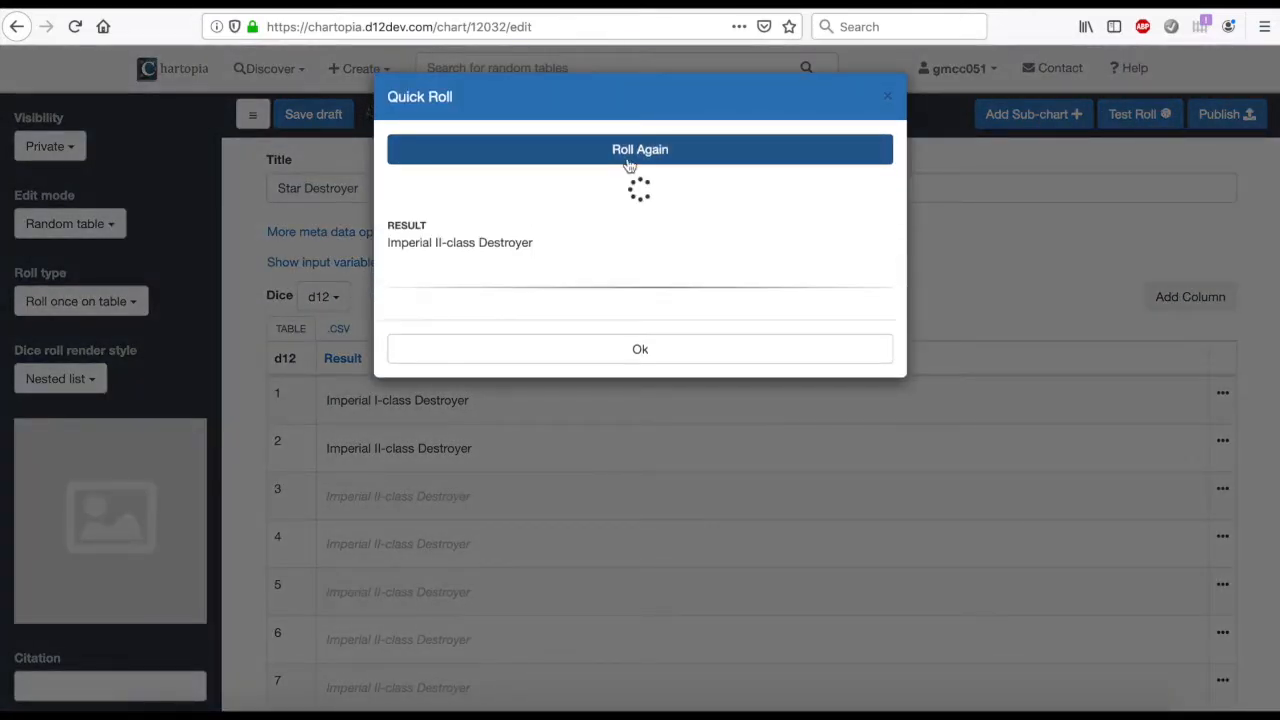
left_click(628, 164)
left_click(628, 164)
left_click(628, 164)
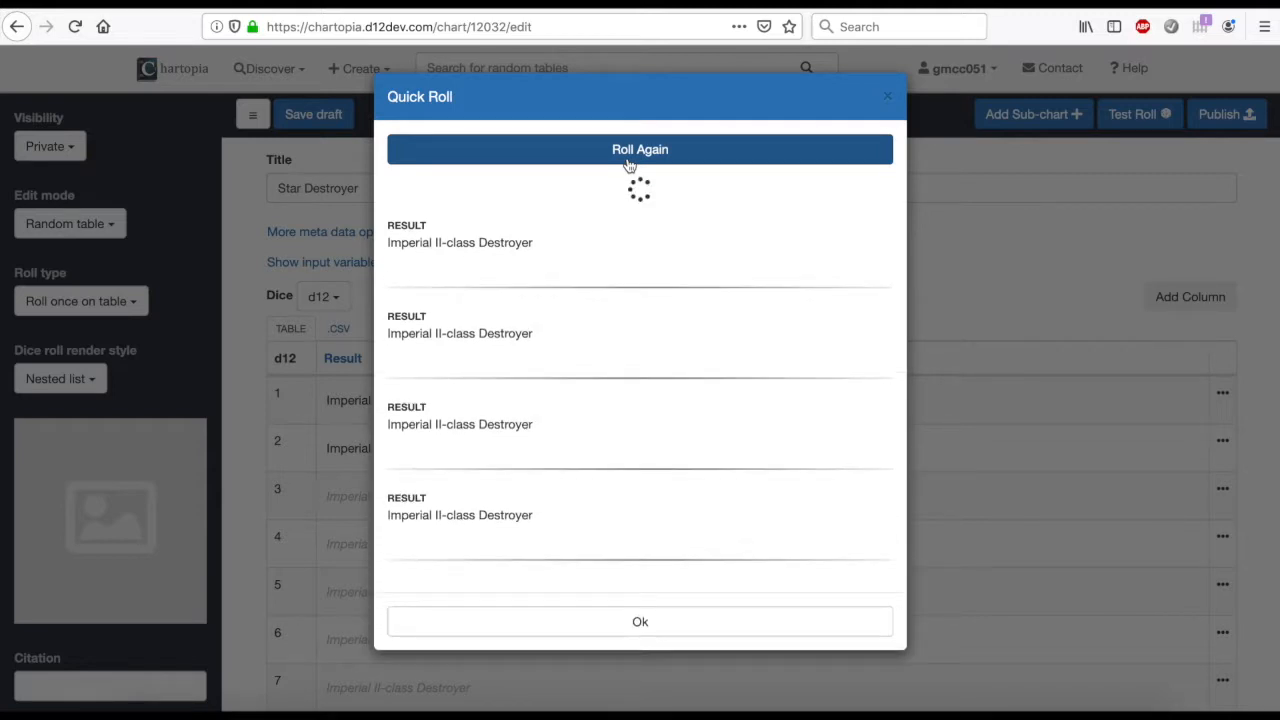
left_click(628, 164)
left_click(628, 164)
left_click(628, 164)
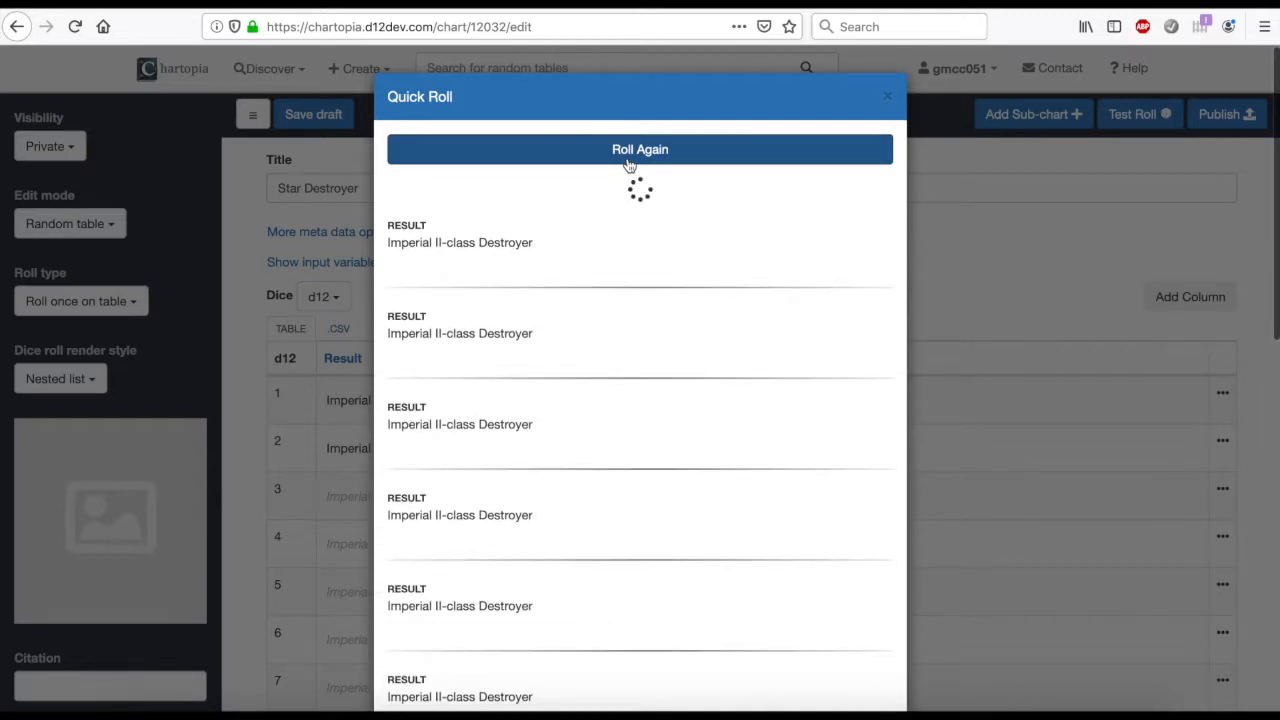
left_click(628, 164)
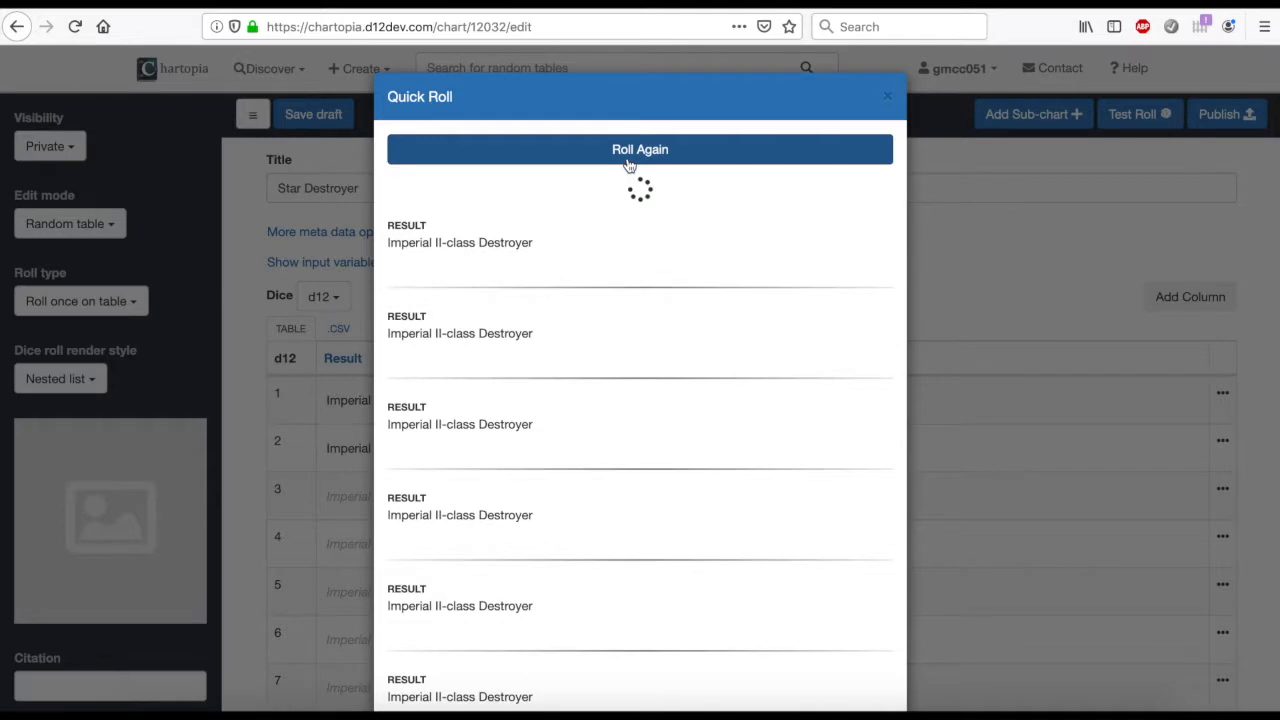
left_click(628, 164)
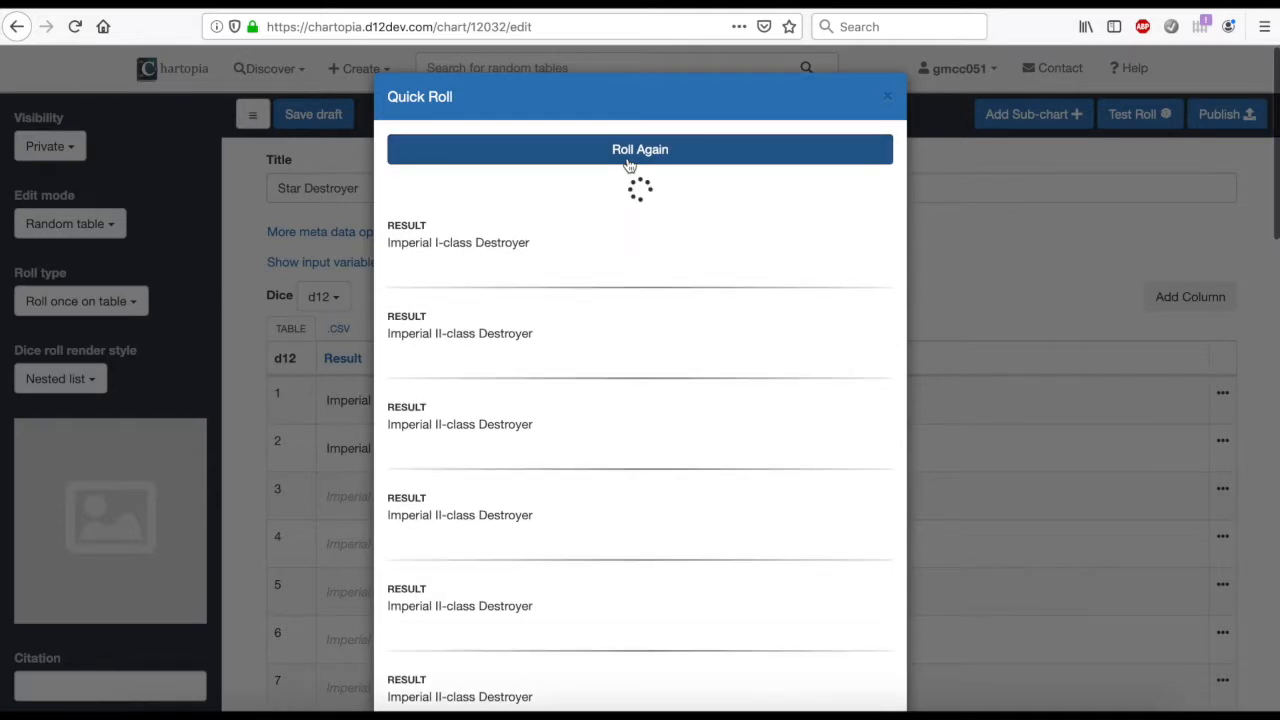
left_click(888, 99)
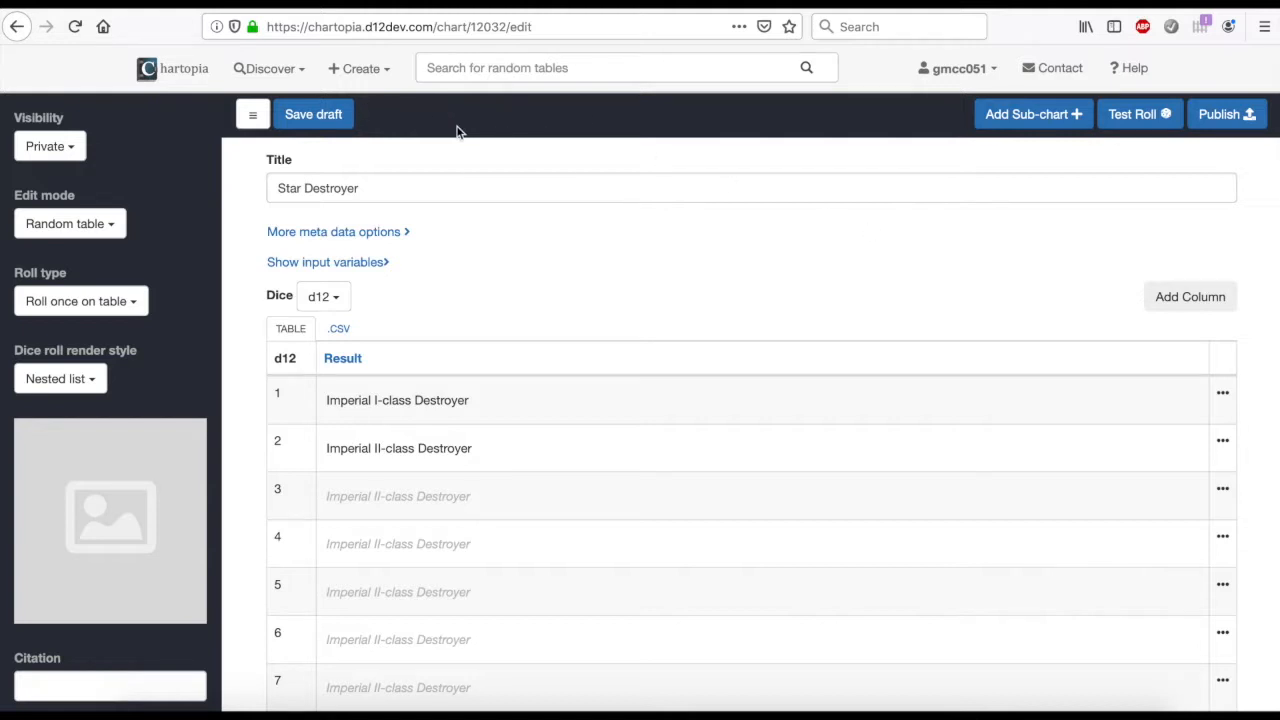
Save the chart as a draft and reopen it for editing from the list of own charts
left_click(339, 119)
left_click(186, 78)
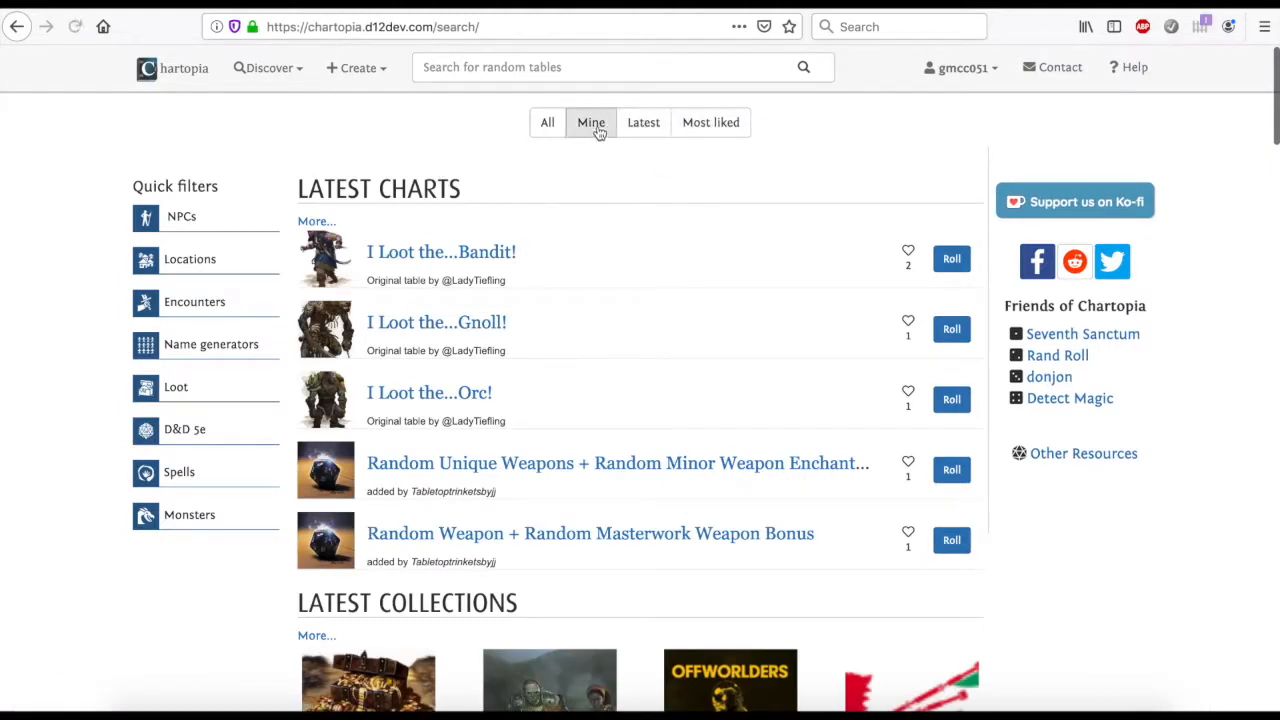
left_click(592, 124)
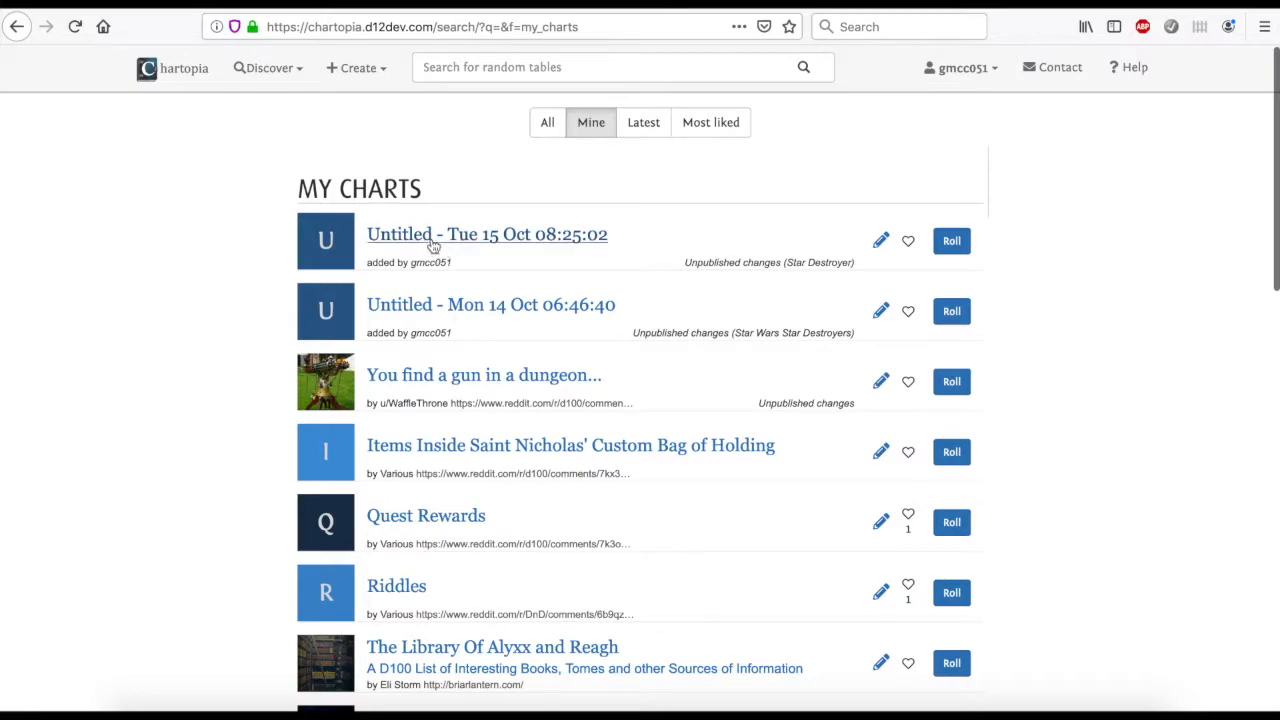
left_click(489, 238)
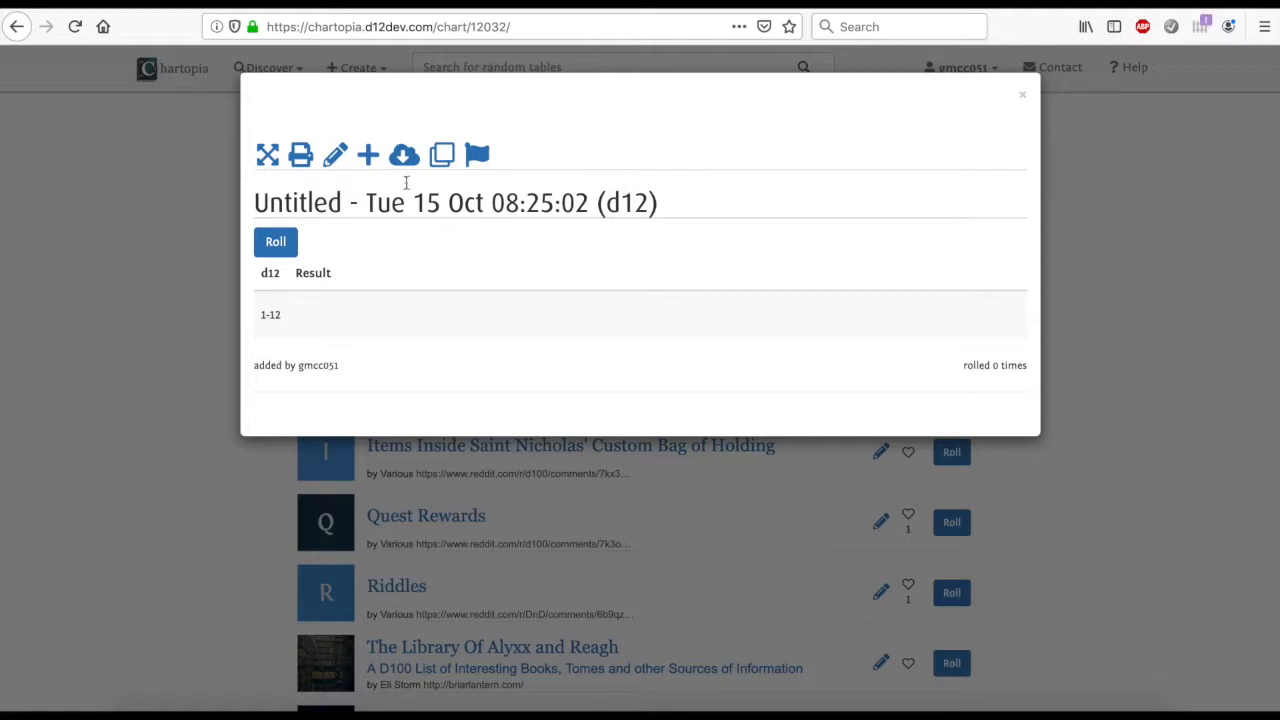
left_click(333, 158)
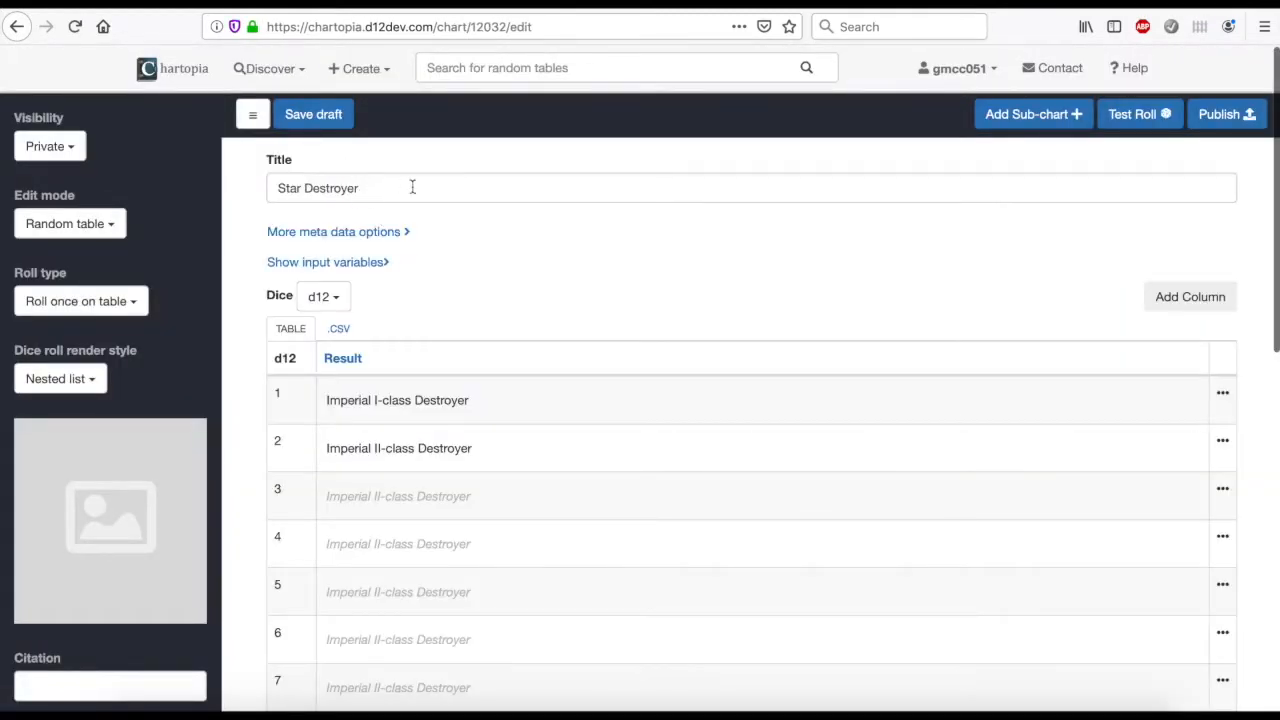
Publish the Star Destroyer chart and roll on it from the list of own charts
left_click(1210, 118)
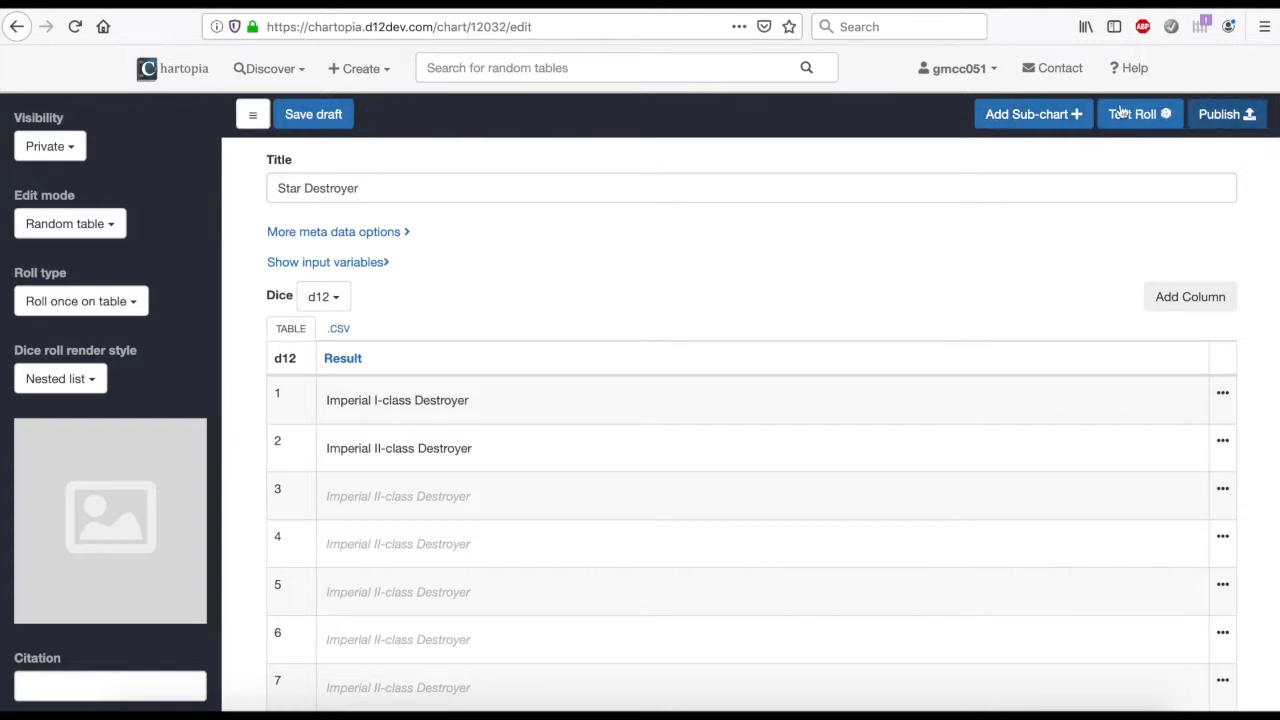
left_click(172, 67)
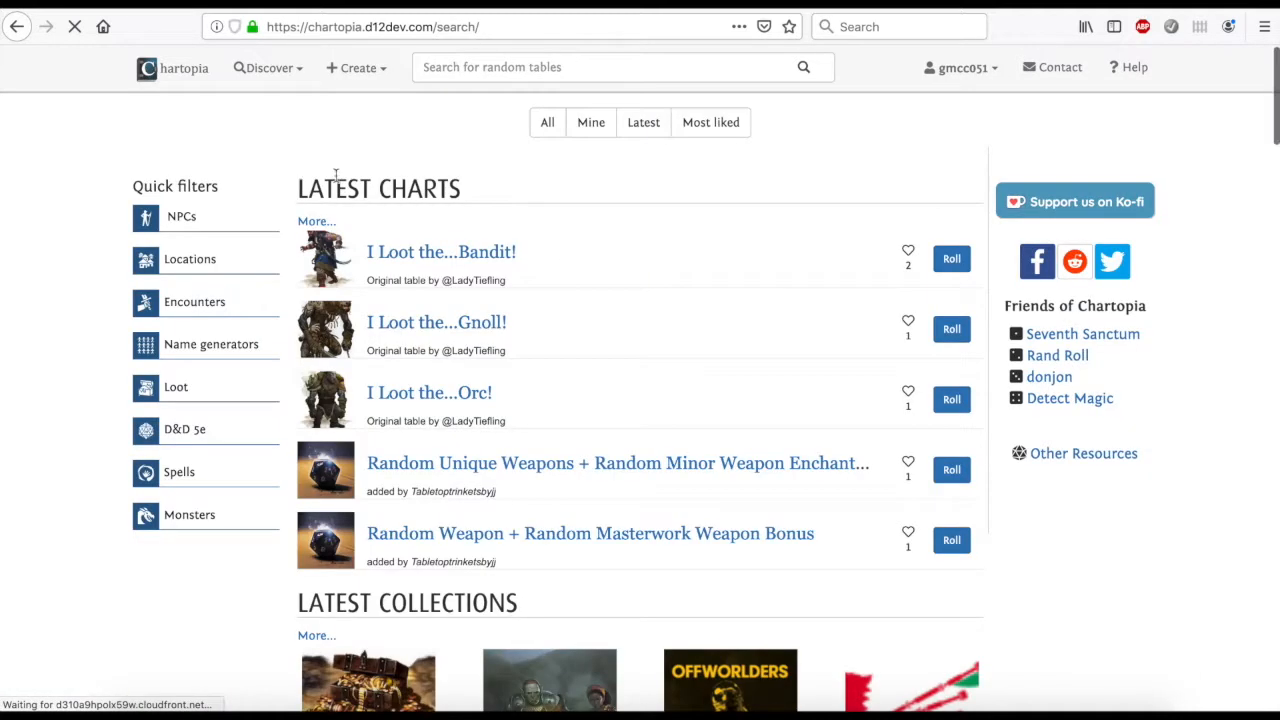
left_click(594, 126)
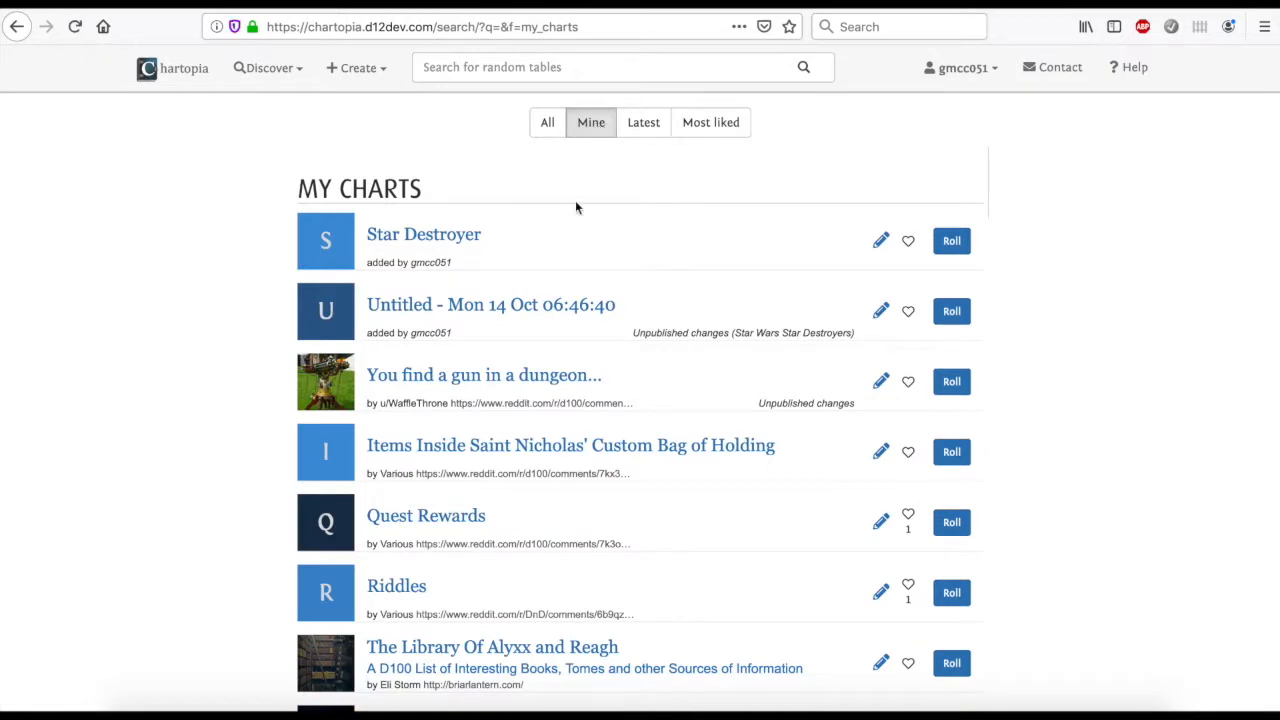
left_click(951, 243)
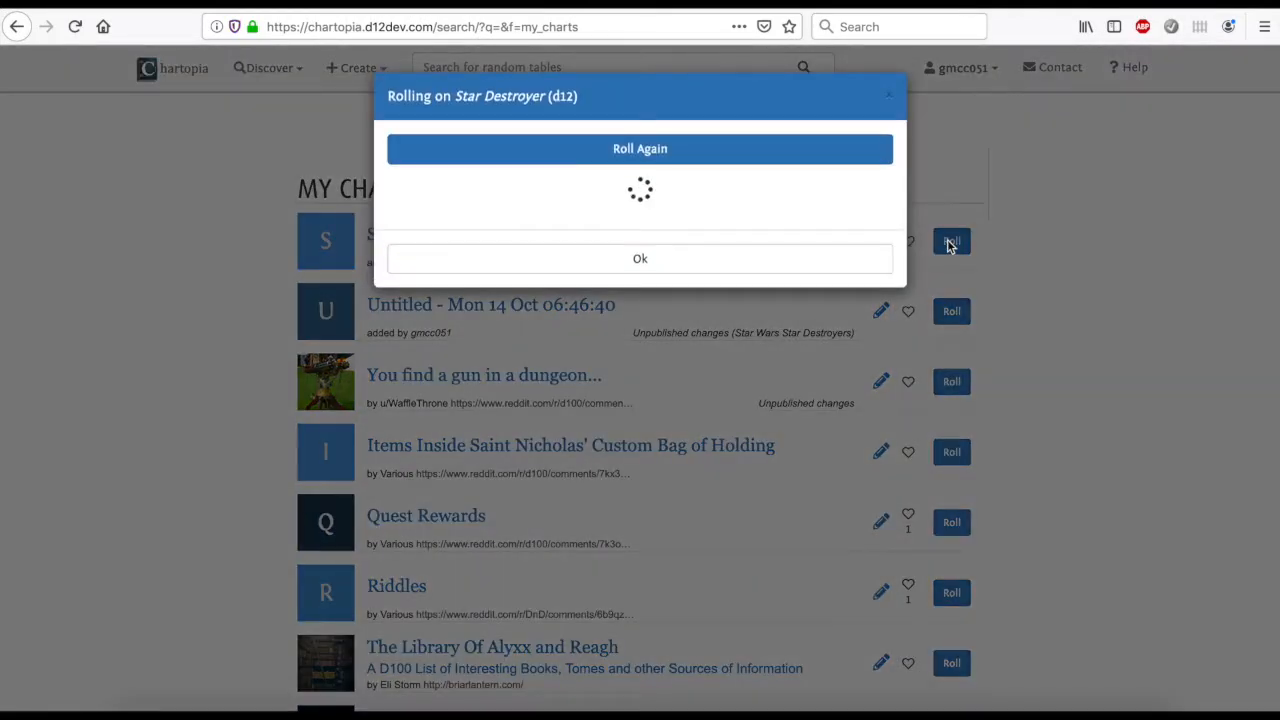
Roll on the published Star Destroyer chart a few more times and close the roll results
left_click(706, 152)
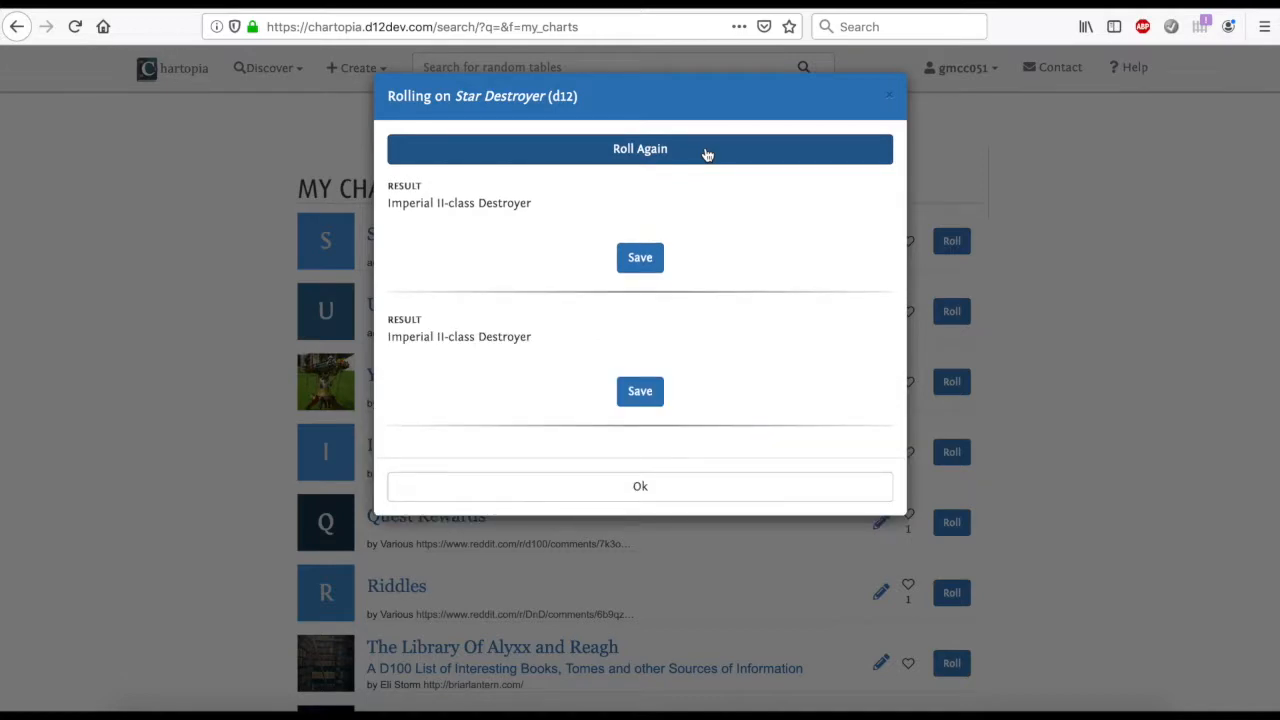
left_click(706, 152)
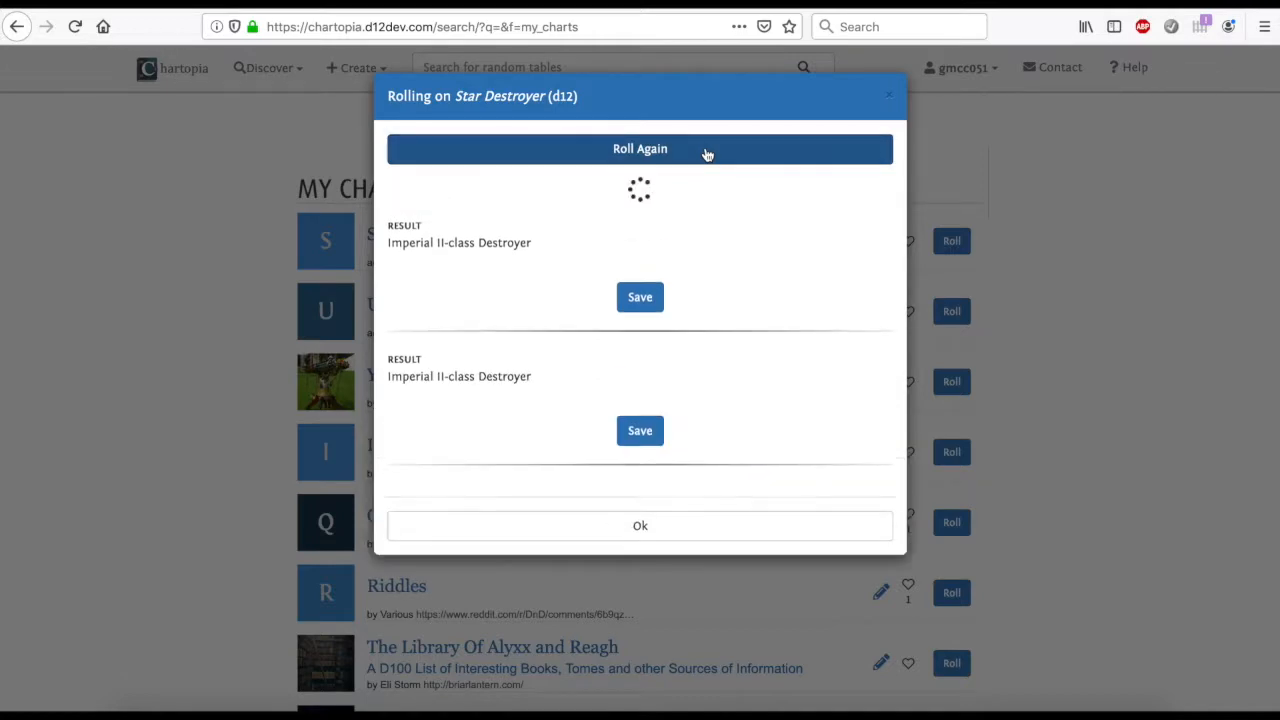
left_click(891, 95)
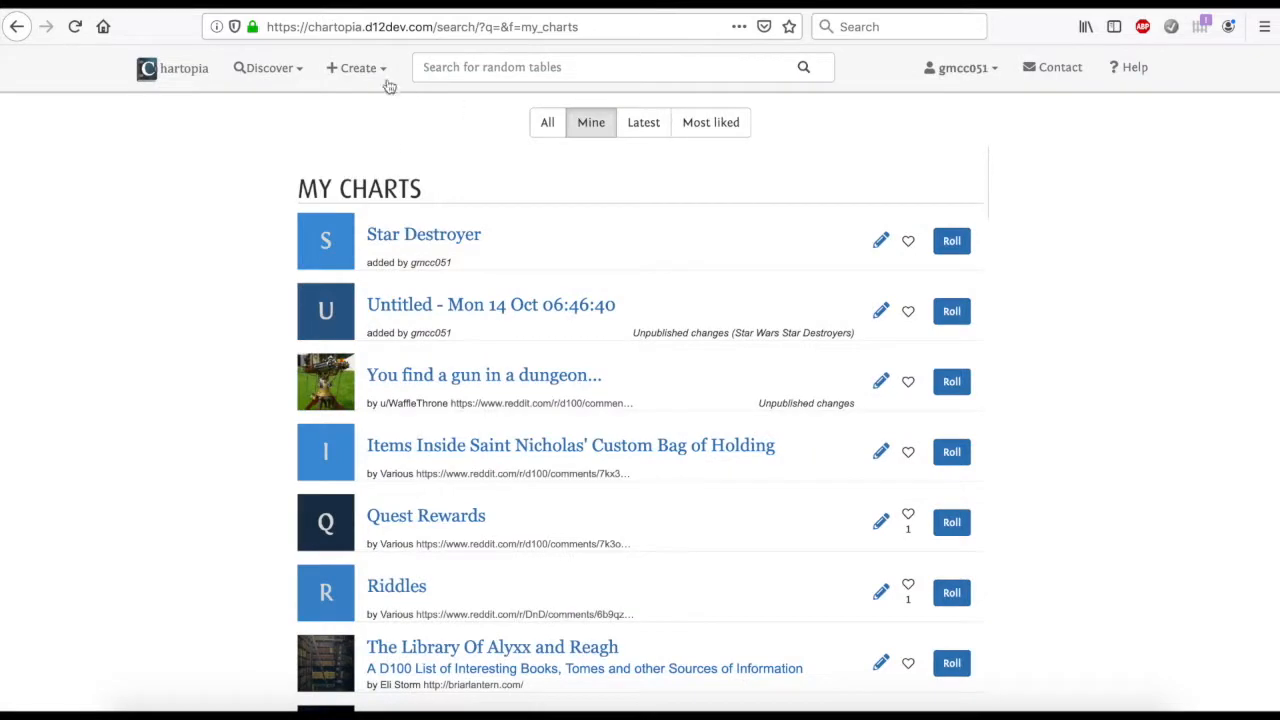
Reopen the Star Destroyer chart for editing, and look over its extra meta data options before collapsing them
left_click(880, 240)
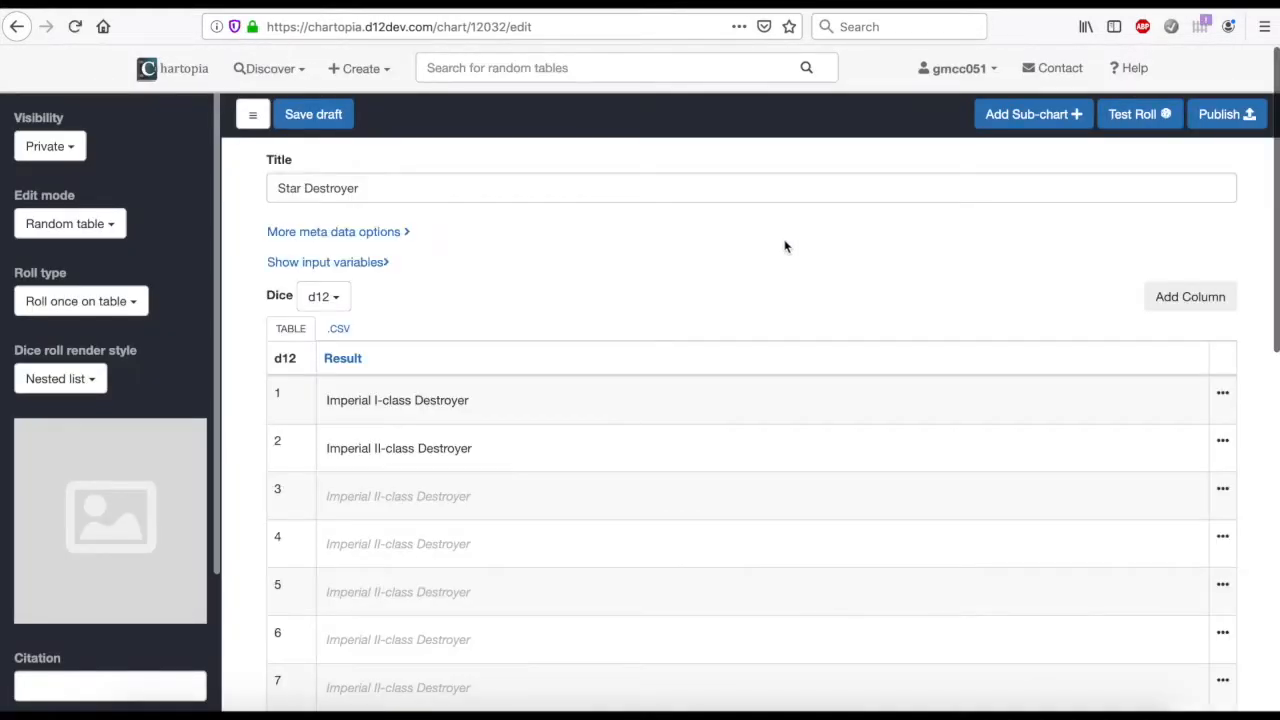
left_click(357, 233)
left_click(400, 286)
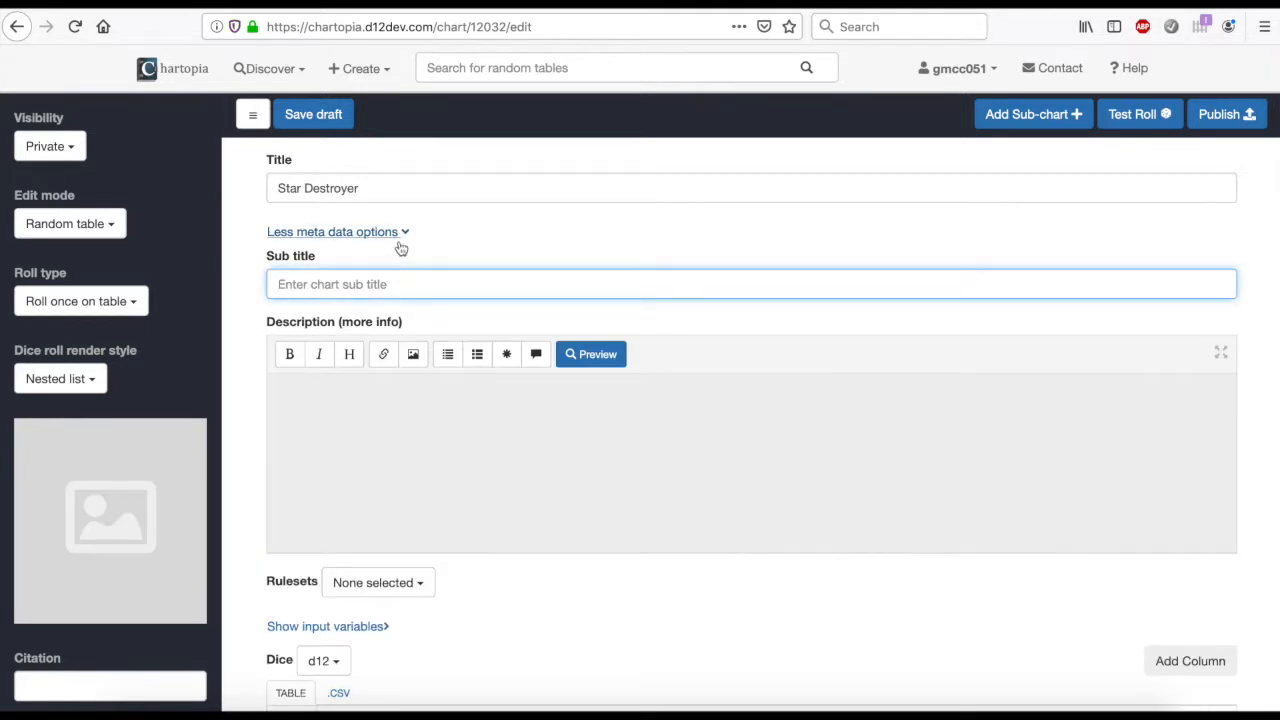
left_click(395, 233)
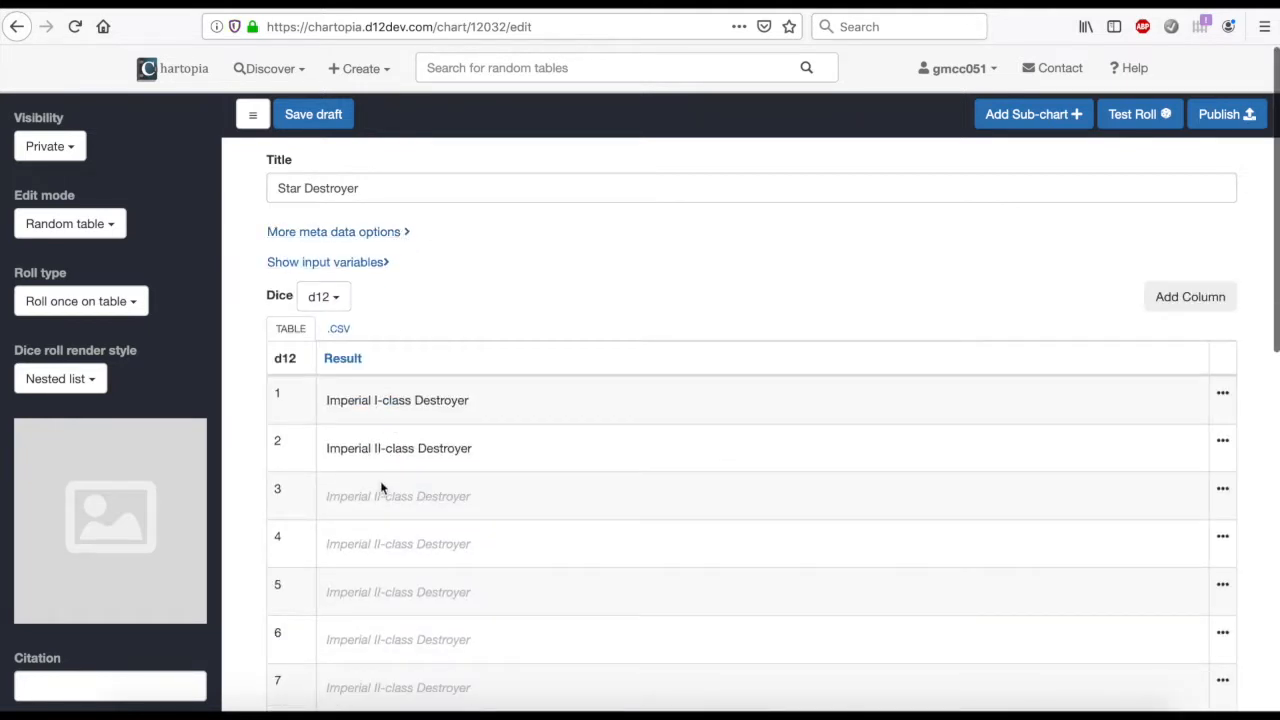
Open the result cell of row 3 in the table for editing
scroll(380, 488, "down", 1)
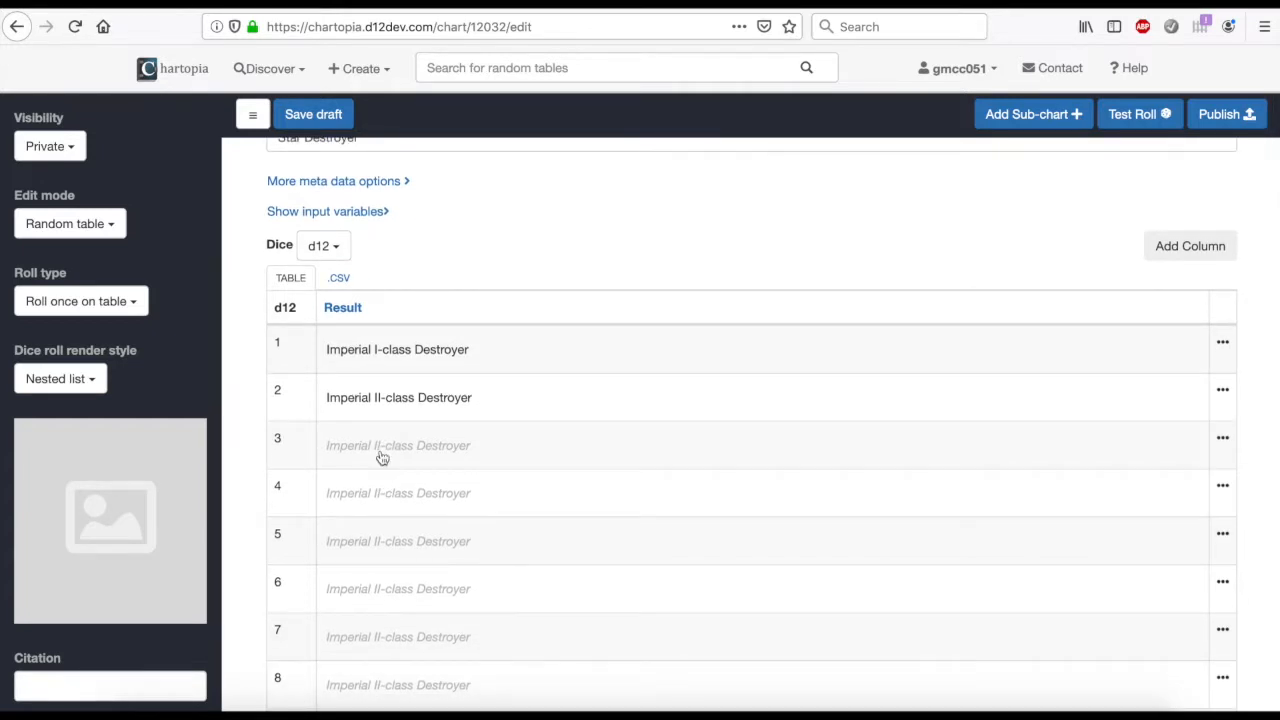
left_click(382, 457)
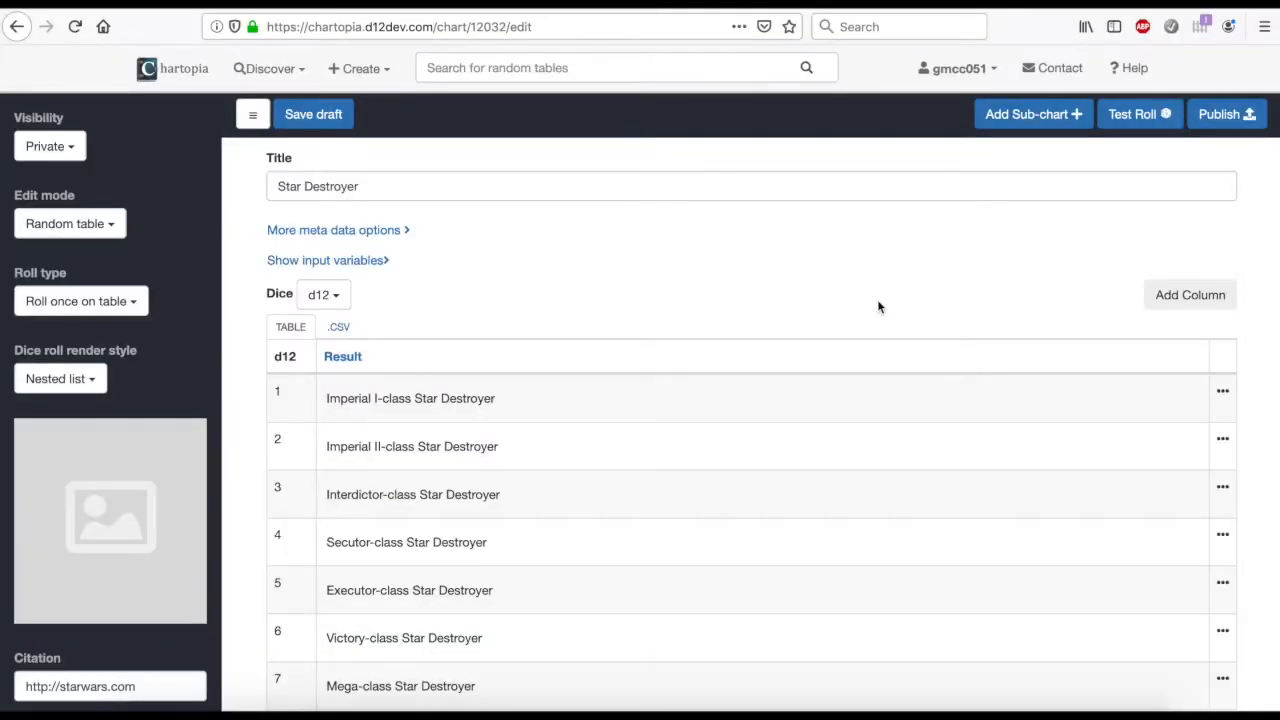
Check the filled-in Star Destroyer rows and set the table's dice to d10
scroll(650, 443, "down", 5)
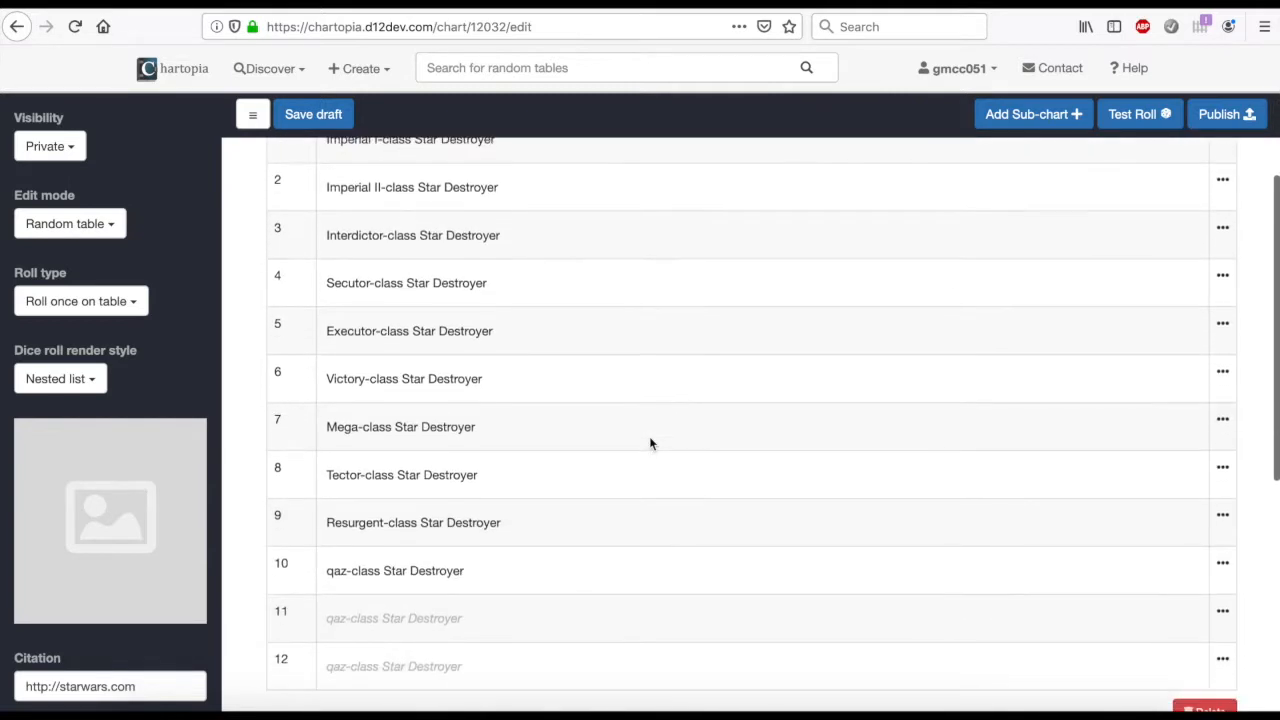
scroll(650, 443, "up", 3)
scroll(650, 443, "up", 1)
left_click(323, 234)
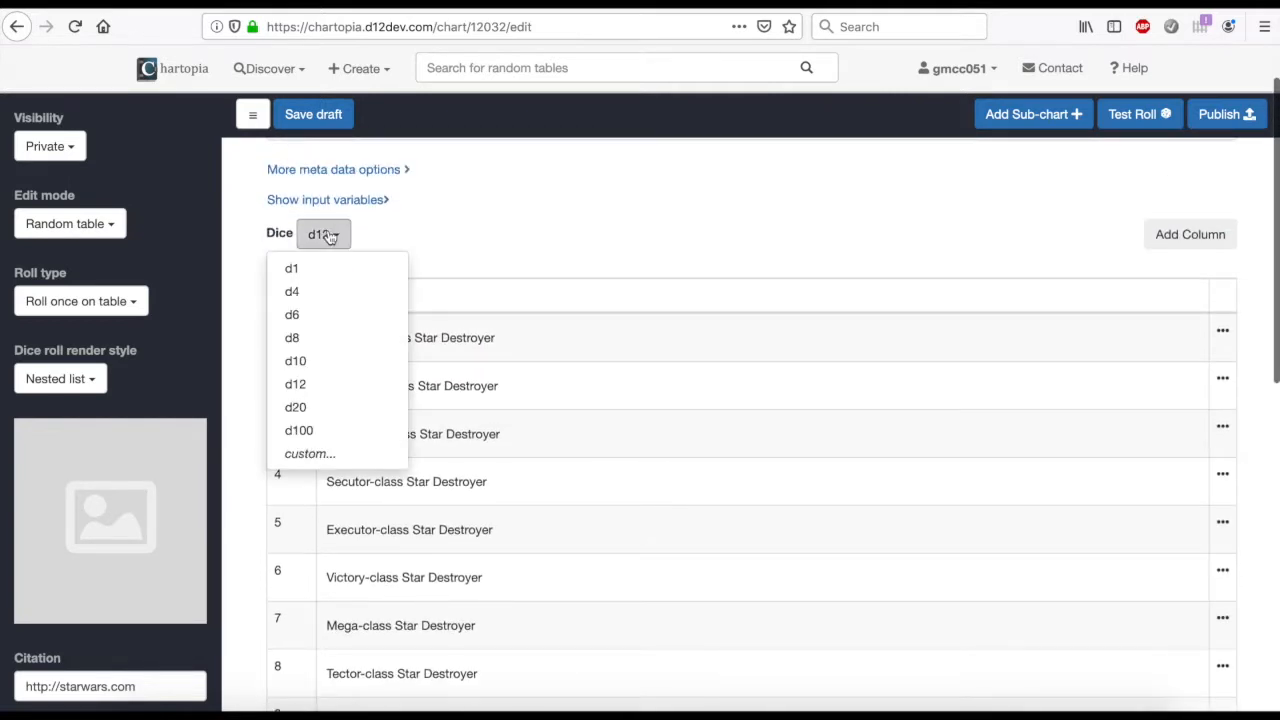
left_click(323, 364)
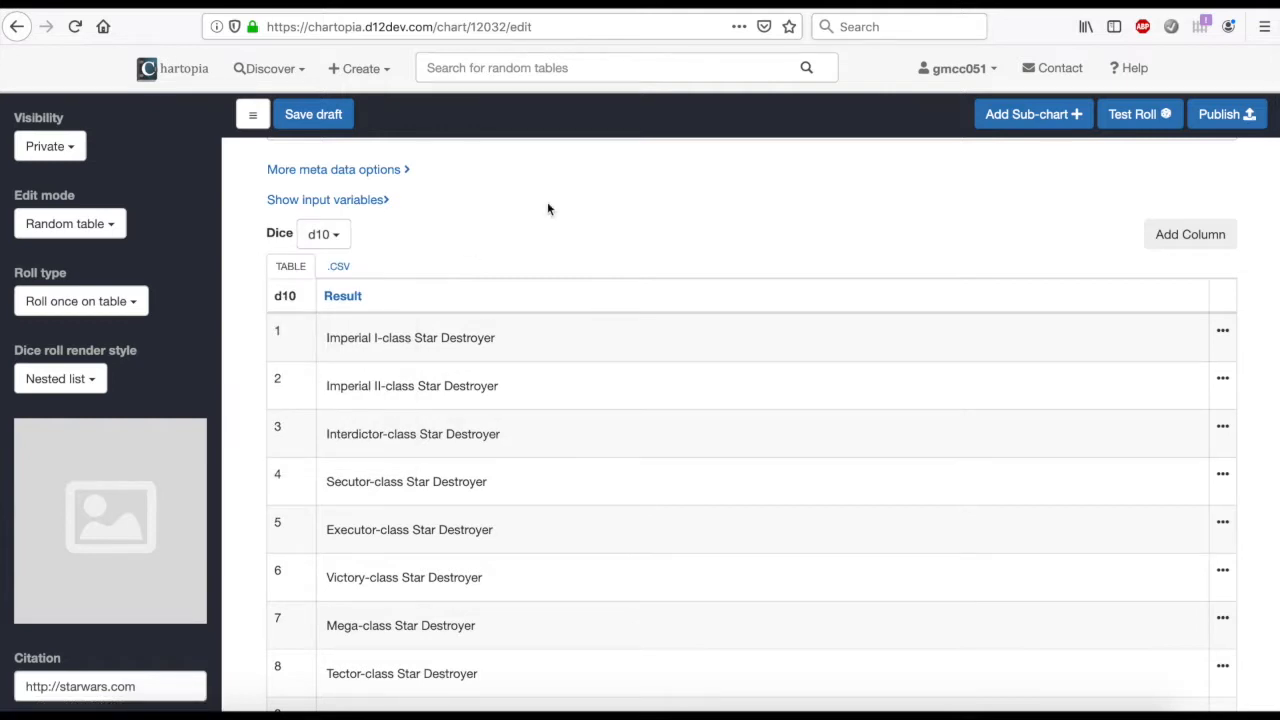
scroll(548, 208, "down", 3)
scroll(548, 208, "up", 4)
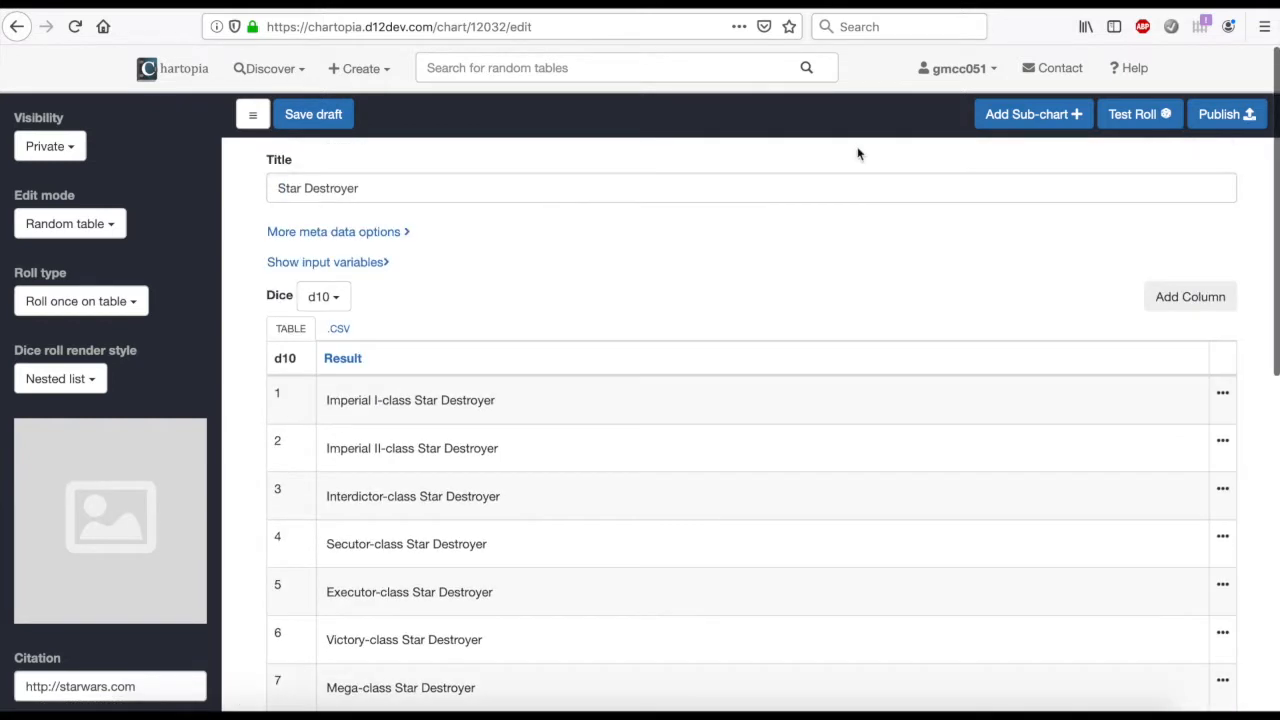
Test-roll the d10 Star Destroyer table several times and close the roll results
left_click(1132, 118)
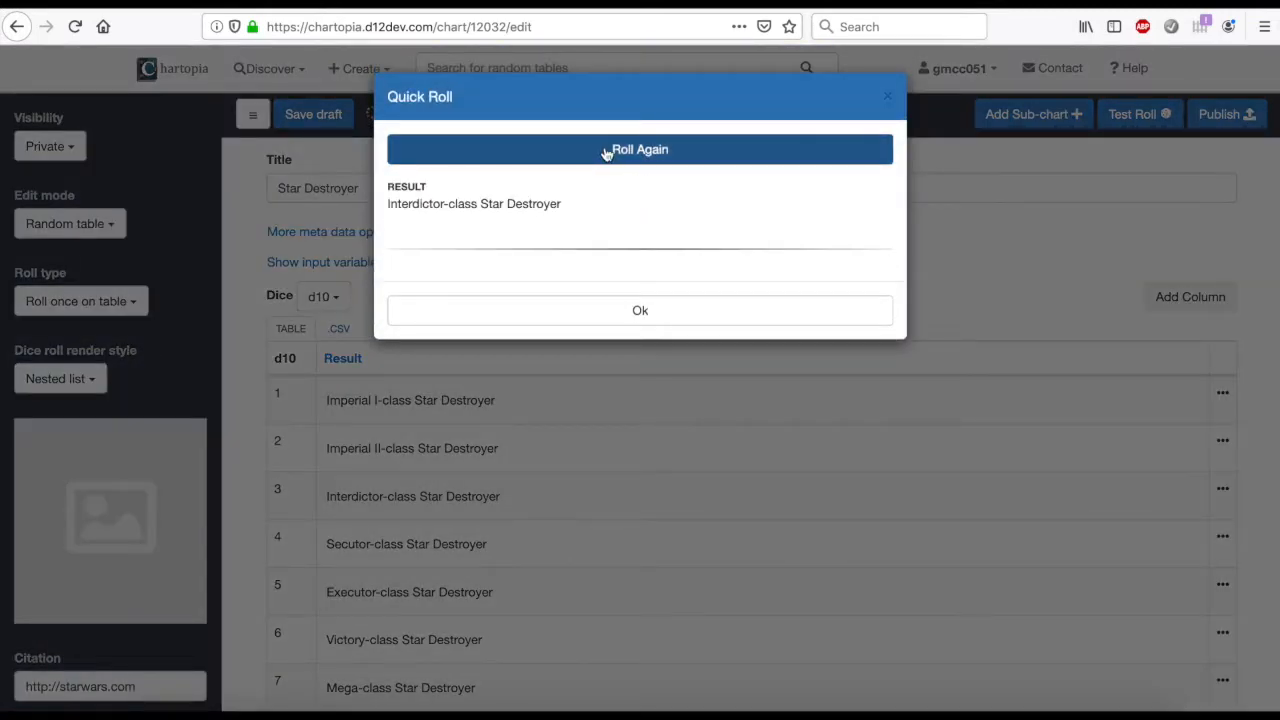
left_click(605, 152)
left_click(605, 152)
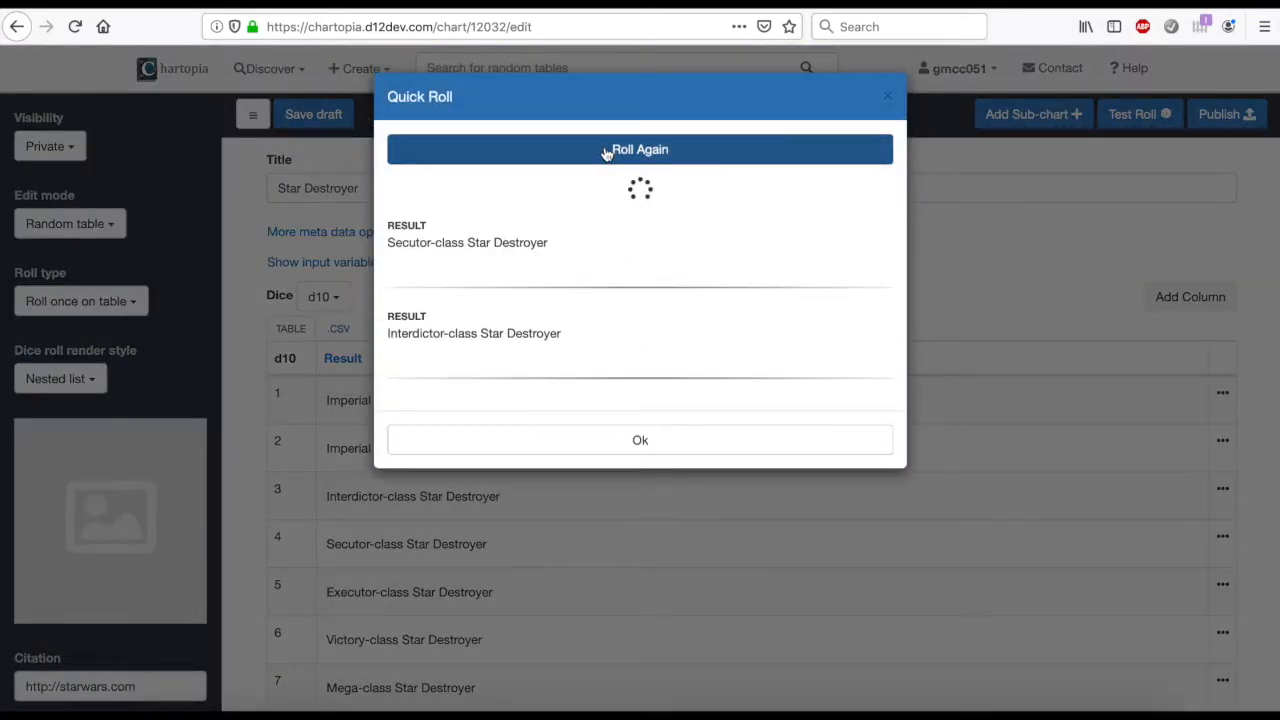
left_click(605, 152)
left_click(886, 98)
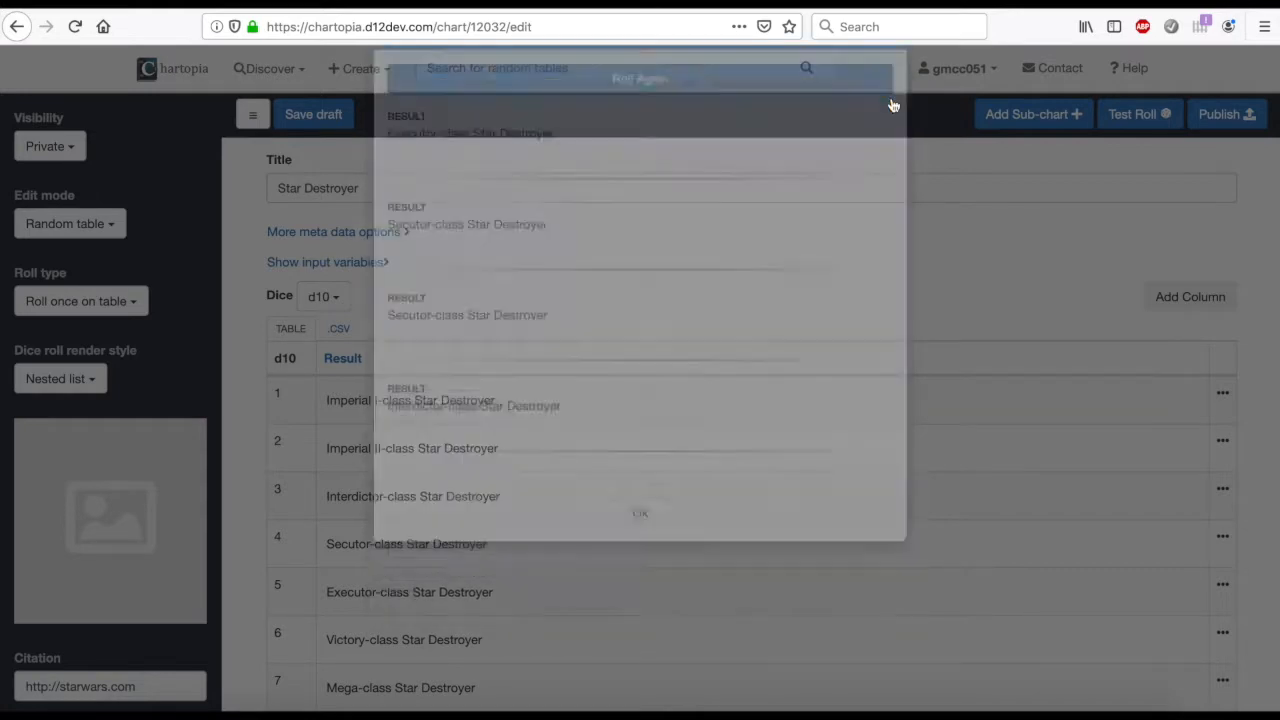
Add a second column to the table and name it "Description"
left_click(1181, 300)
double_click(599, 156)
type("Description")
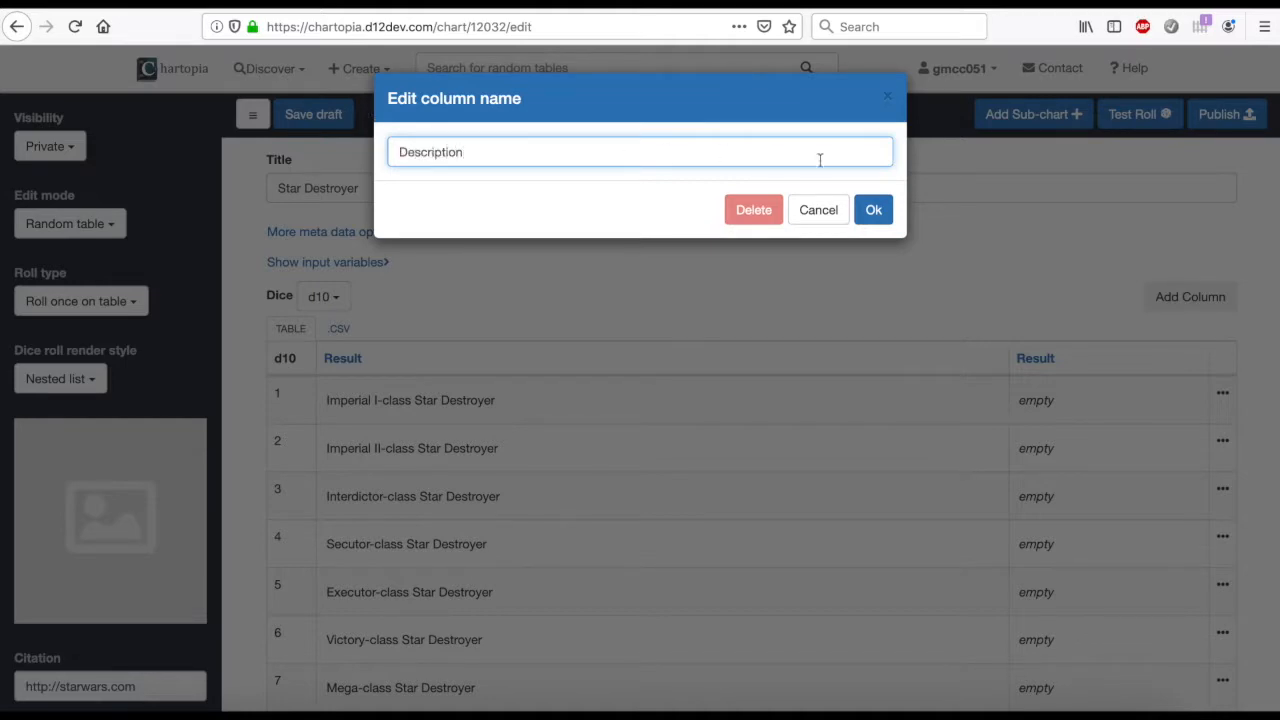
left_click(876, 210)
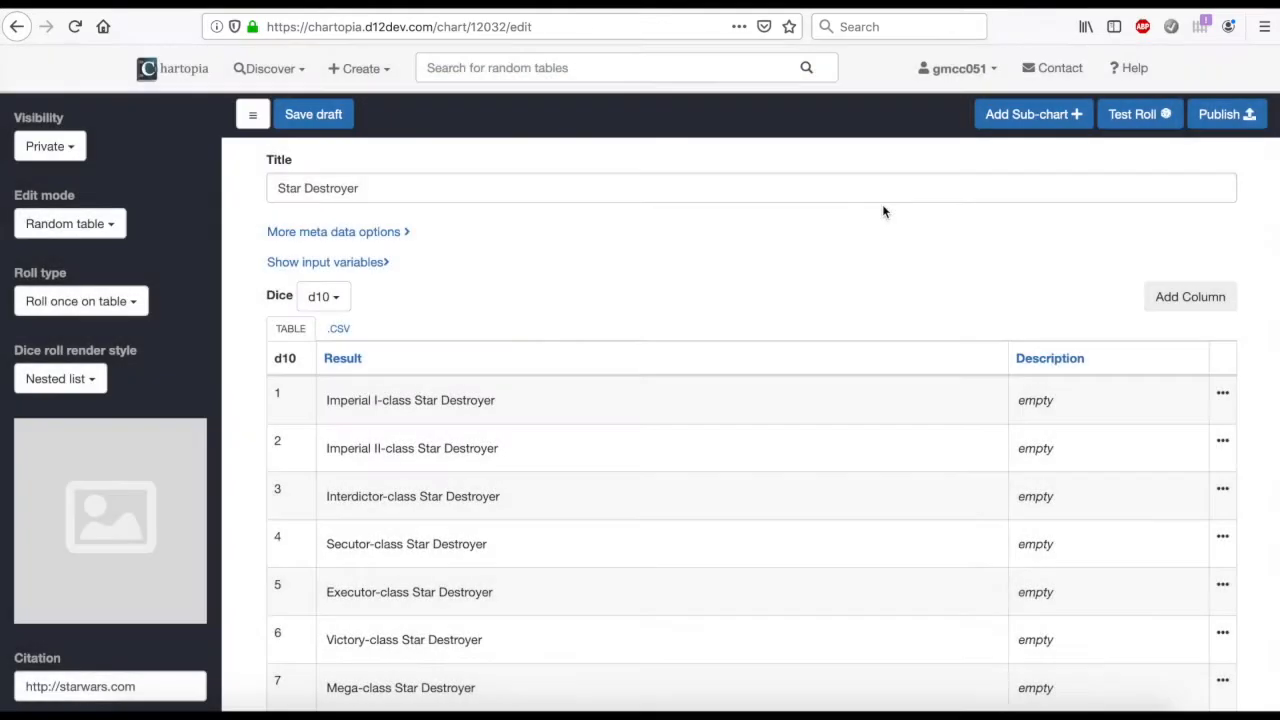
Delete the Description column from the table
left_click(1038, 360)
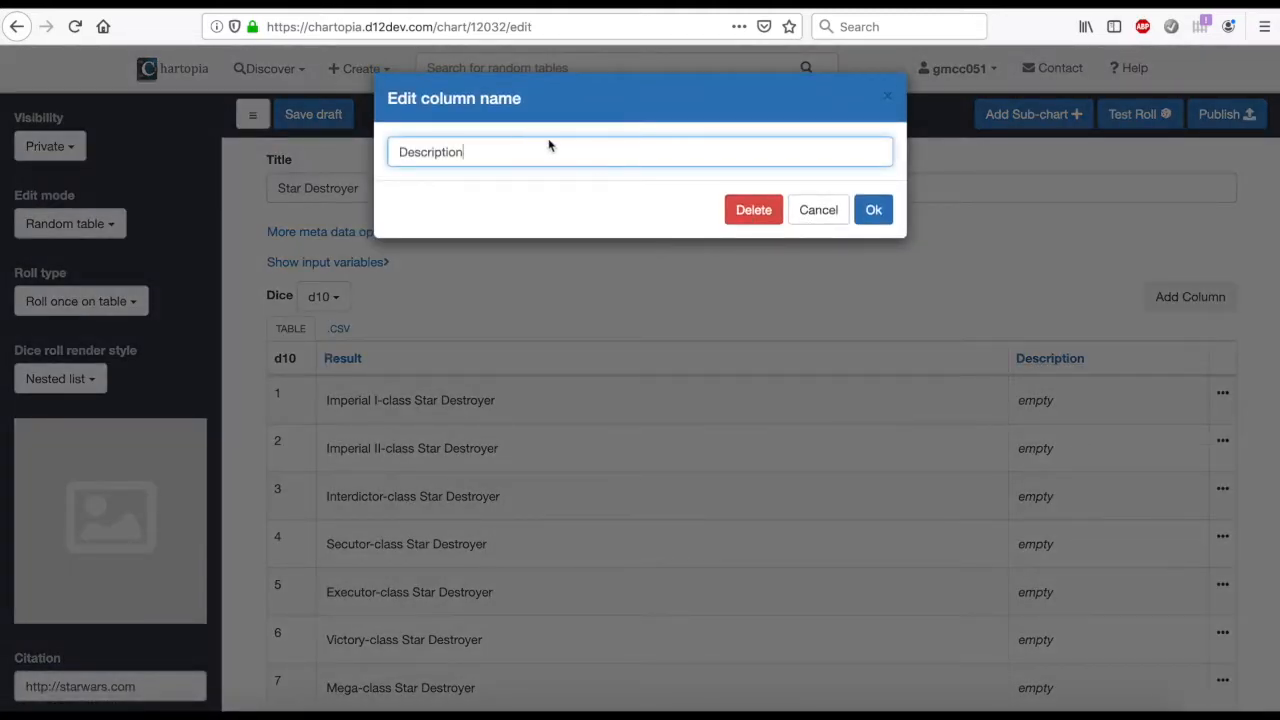
left_click(754, 211)
left_click(862, 213)
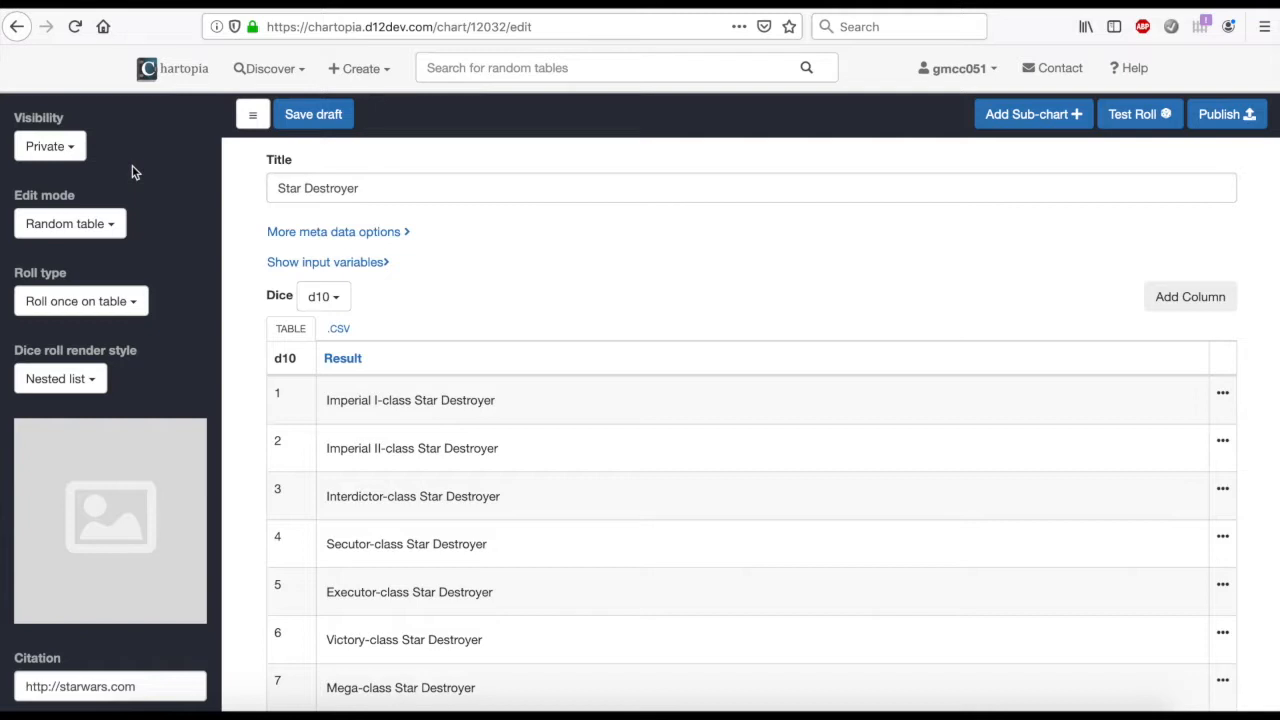
Look at the chart's available visibility options and close the list without choosing one
left_click(68, 146)
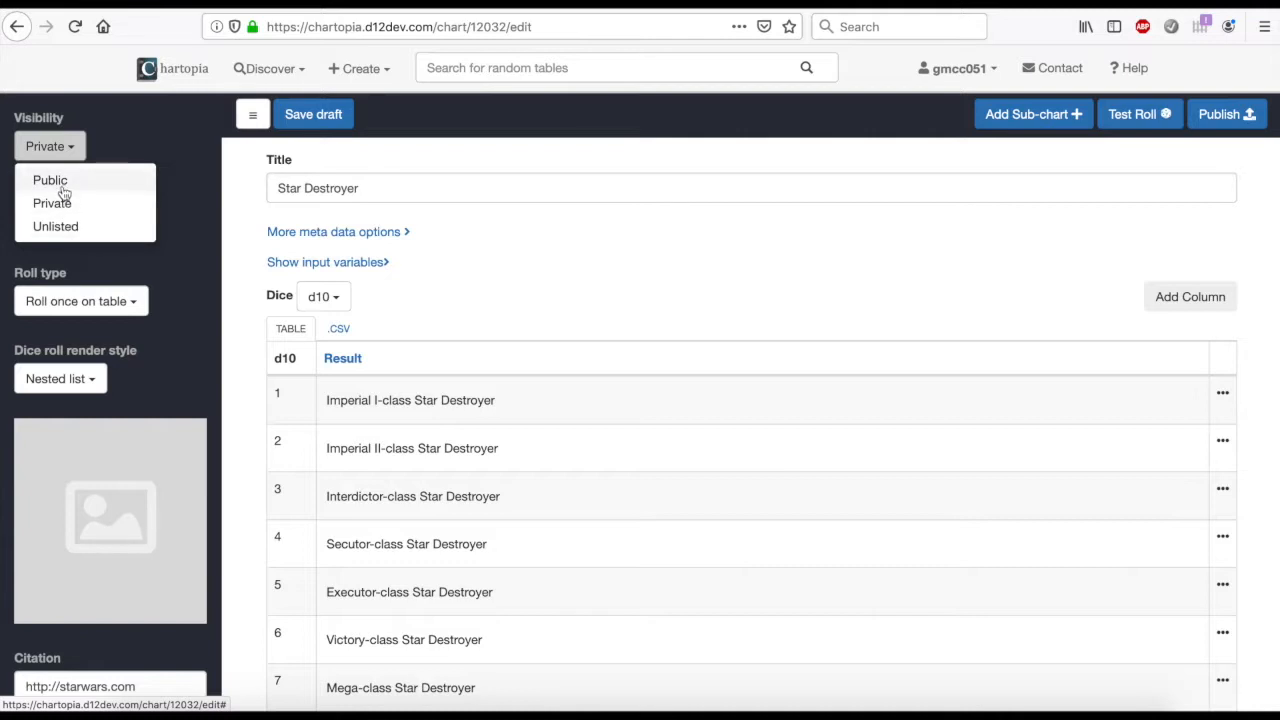
left_click(197, 200)
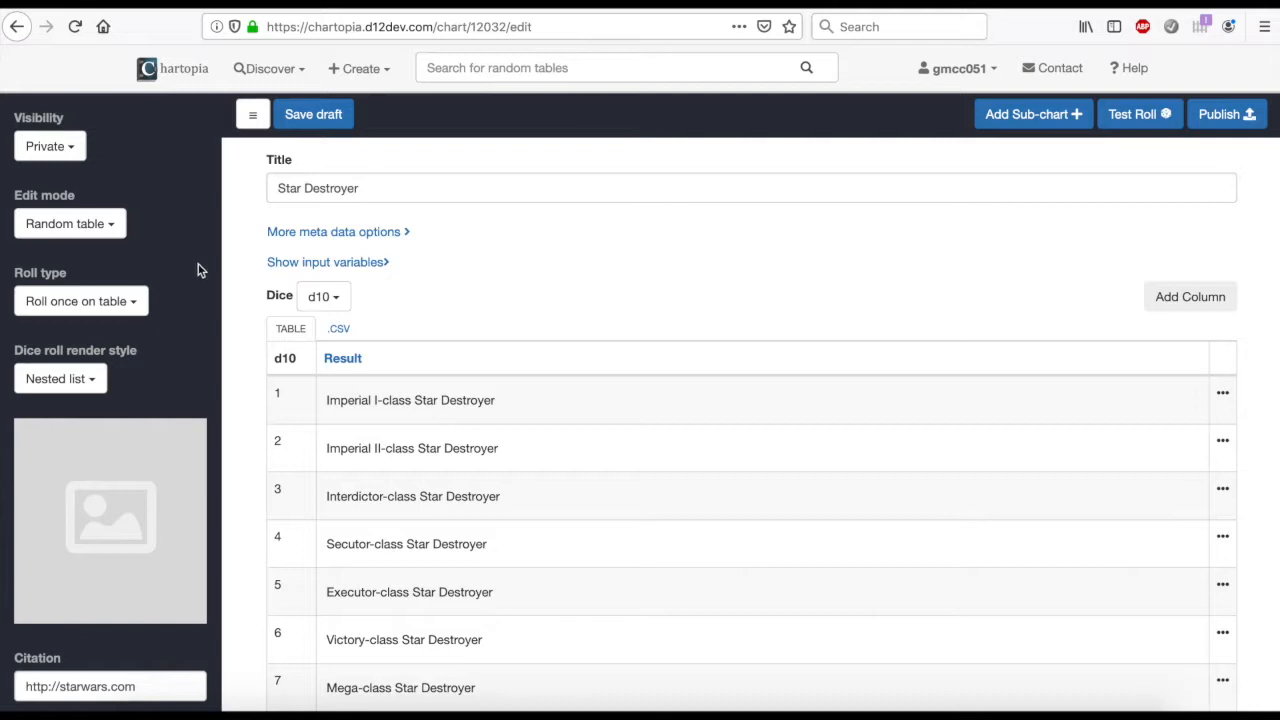
scroll(190, 290, "down", 1)
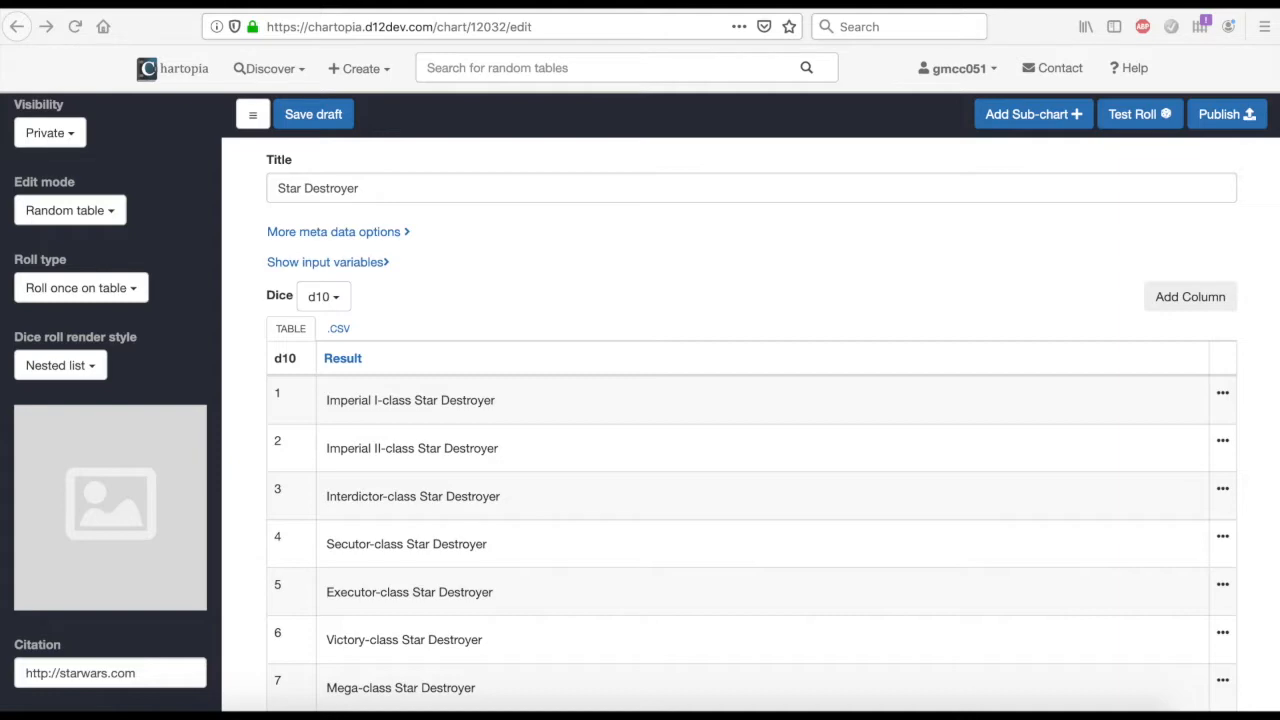
left_click(154, 504)
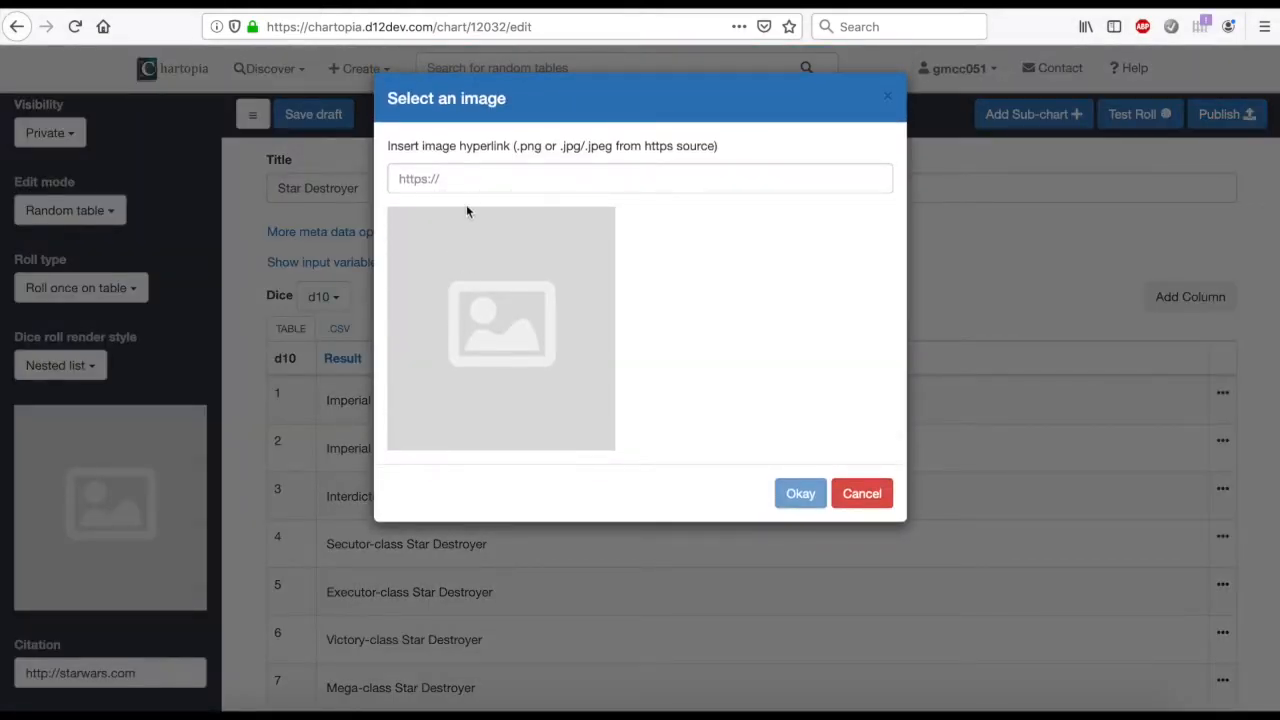
type("https://lumiere-a.akamaihd.net/v1/images/Star-Destroyer_ab6b94bb.jpeg")
left_click(808, 377)
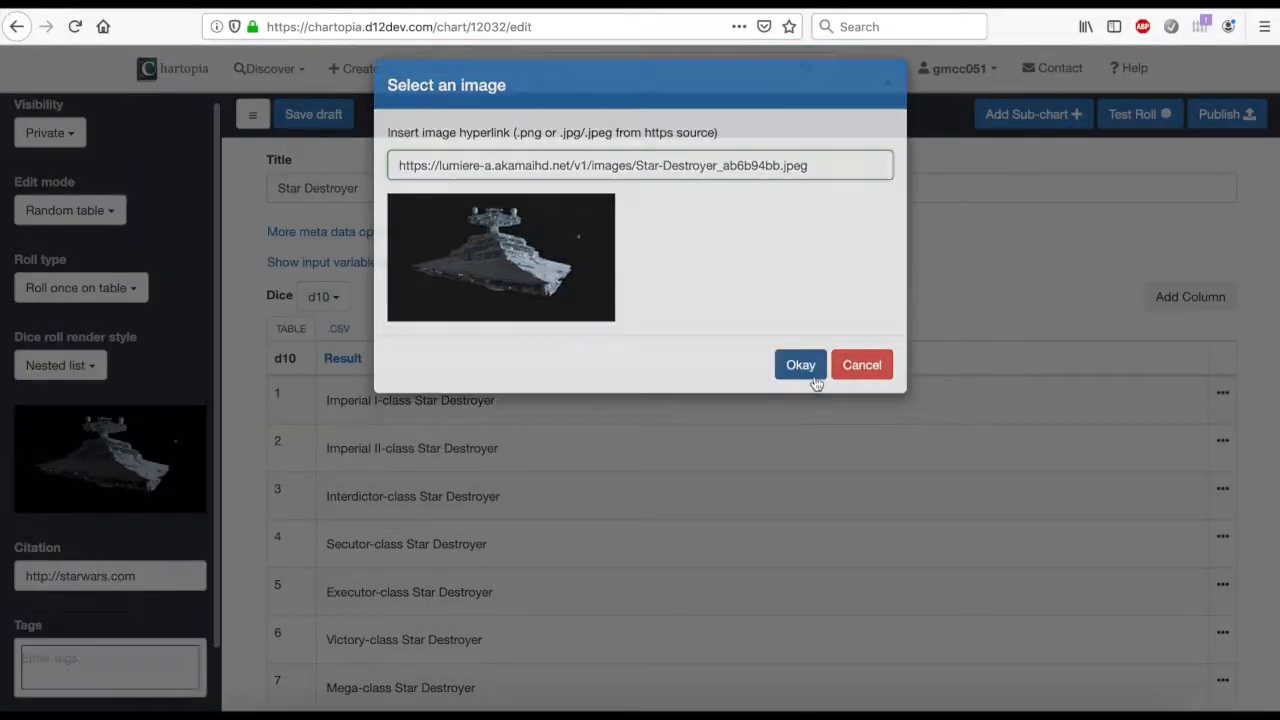
double_click(121, 577)
triple_click(122, 577)
left_click(137, 578)
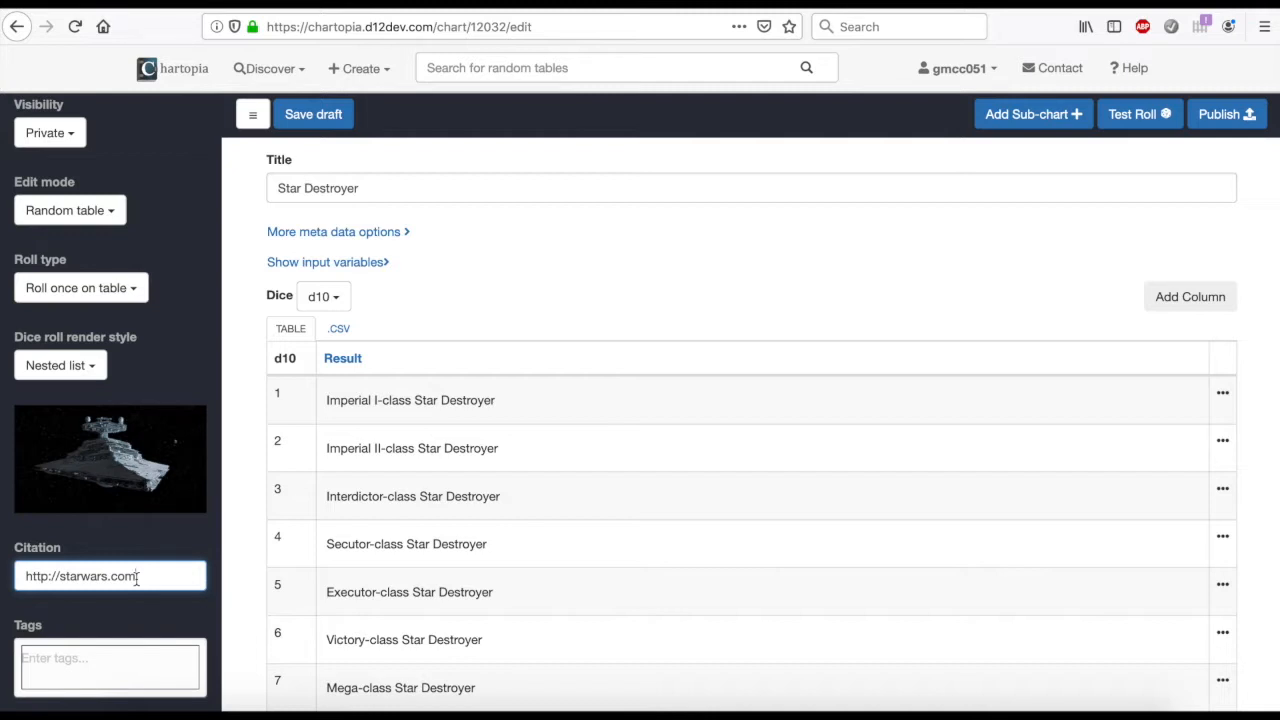
Add the tags "star-wars" and "ships" to the chart
left_click(97, 674)
scroll(98, 676, "down", 1)
type("star-wars")
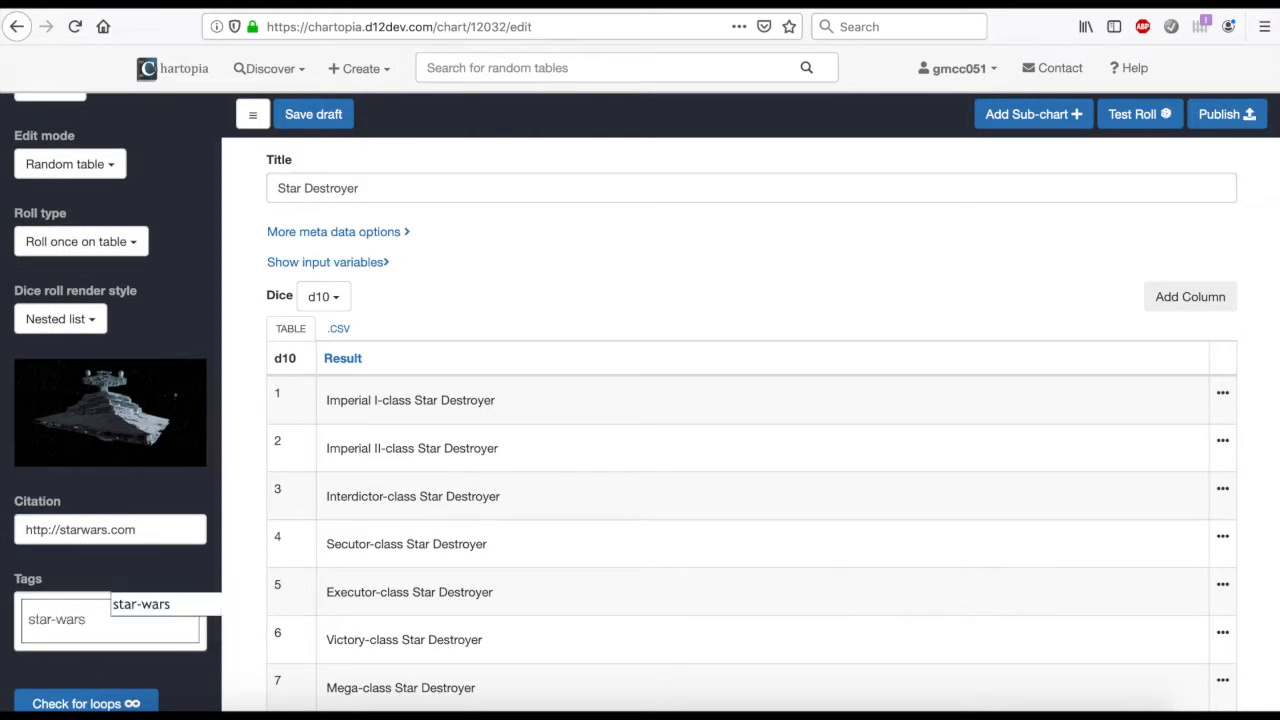
key("Return")
type("ships")
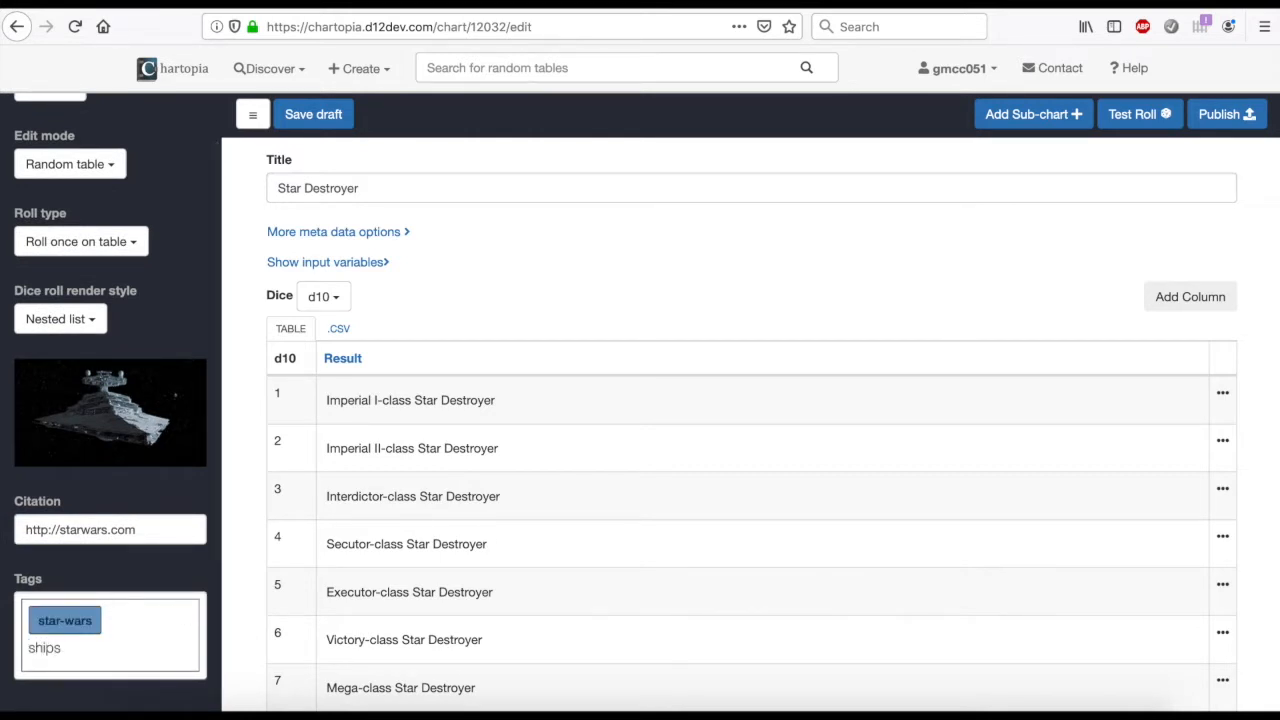
key("Return")
scroll(112, 588, "down", 1)
scroll(111, 585, "up", 2)
scroll(145, 372, "up", 1)
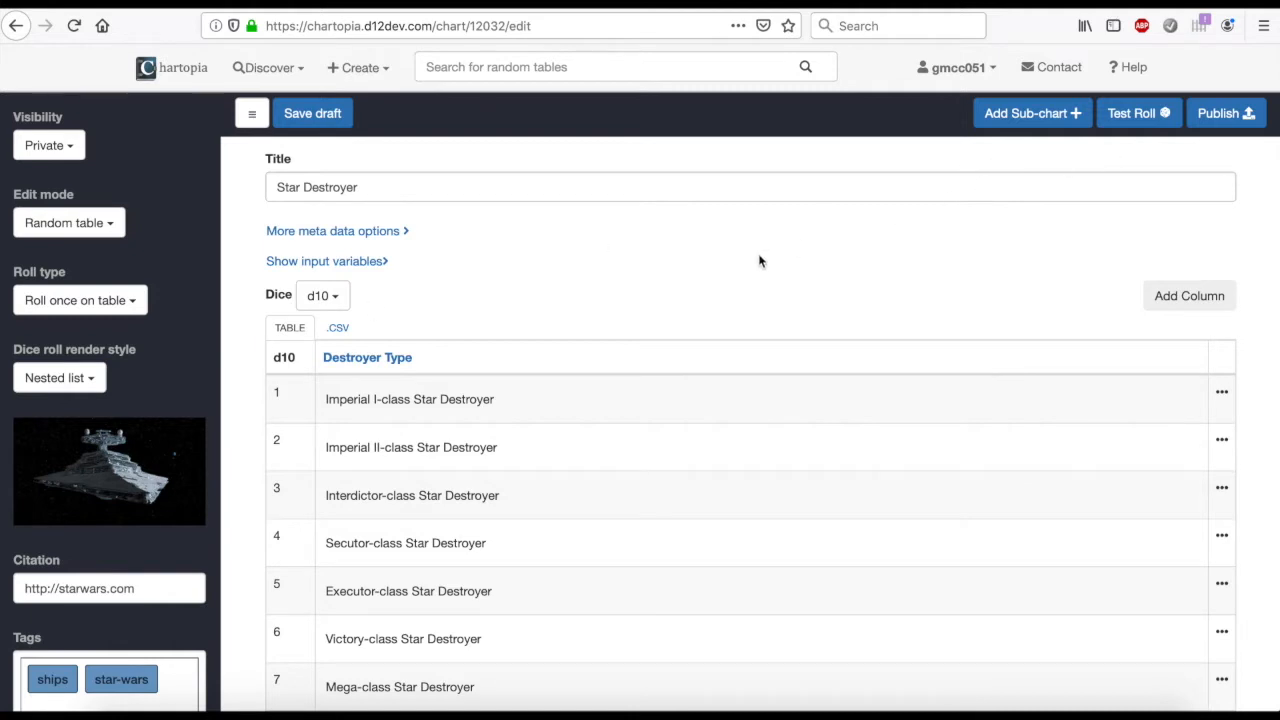
Set the dice roll render style to "A sentence", test-rolling the chart before and after the change
left_click(1150, 125)
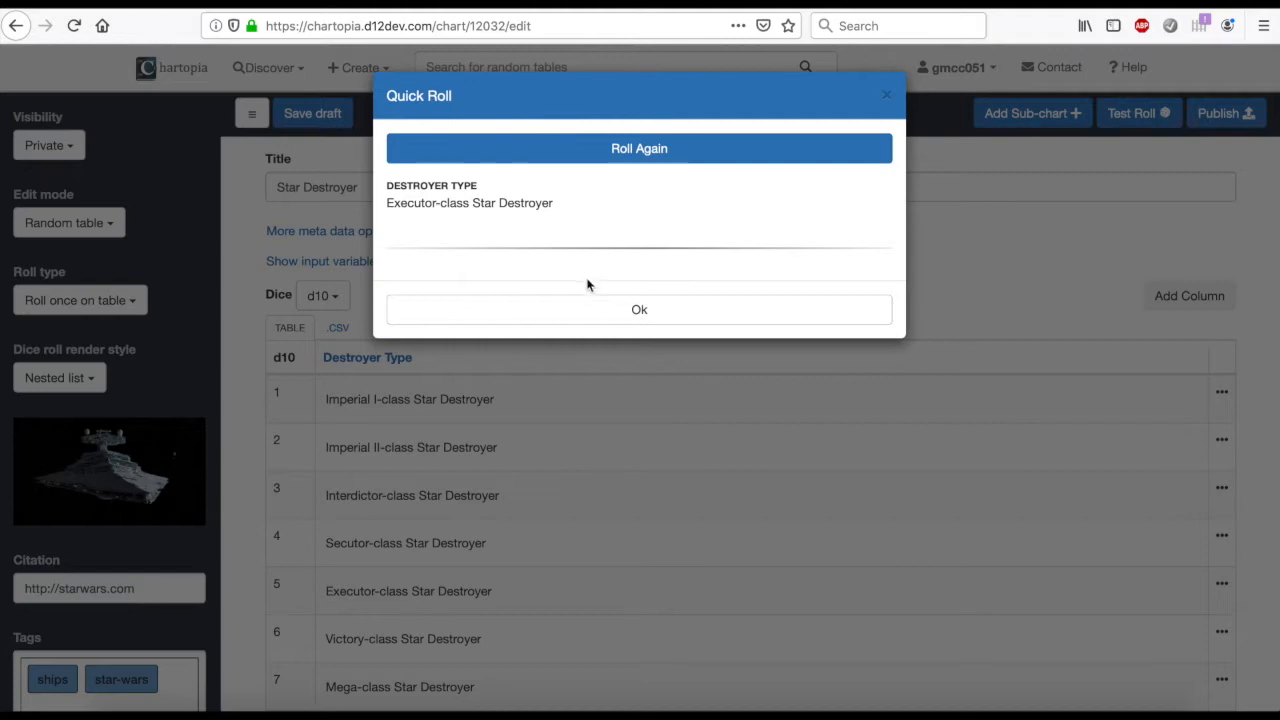
left_click(594, 306)
left_click(69, 389)
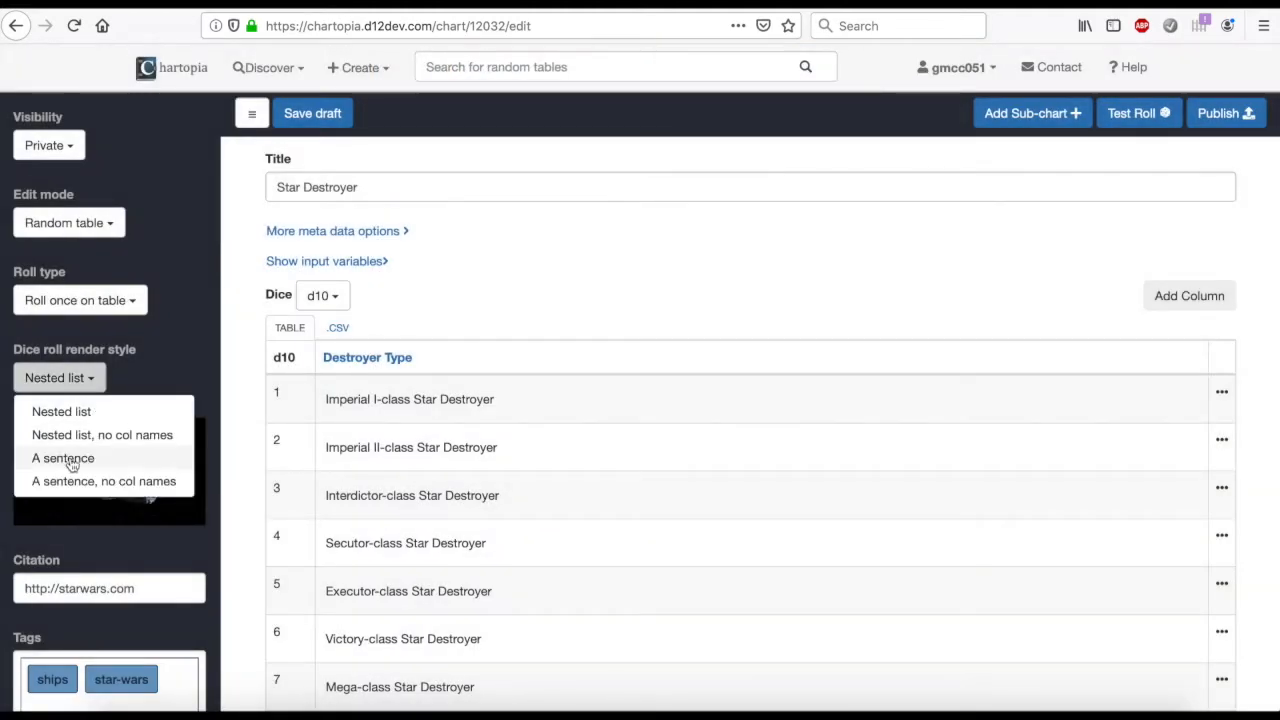
left_click(71, 457)
left_click(1131, 127)
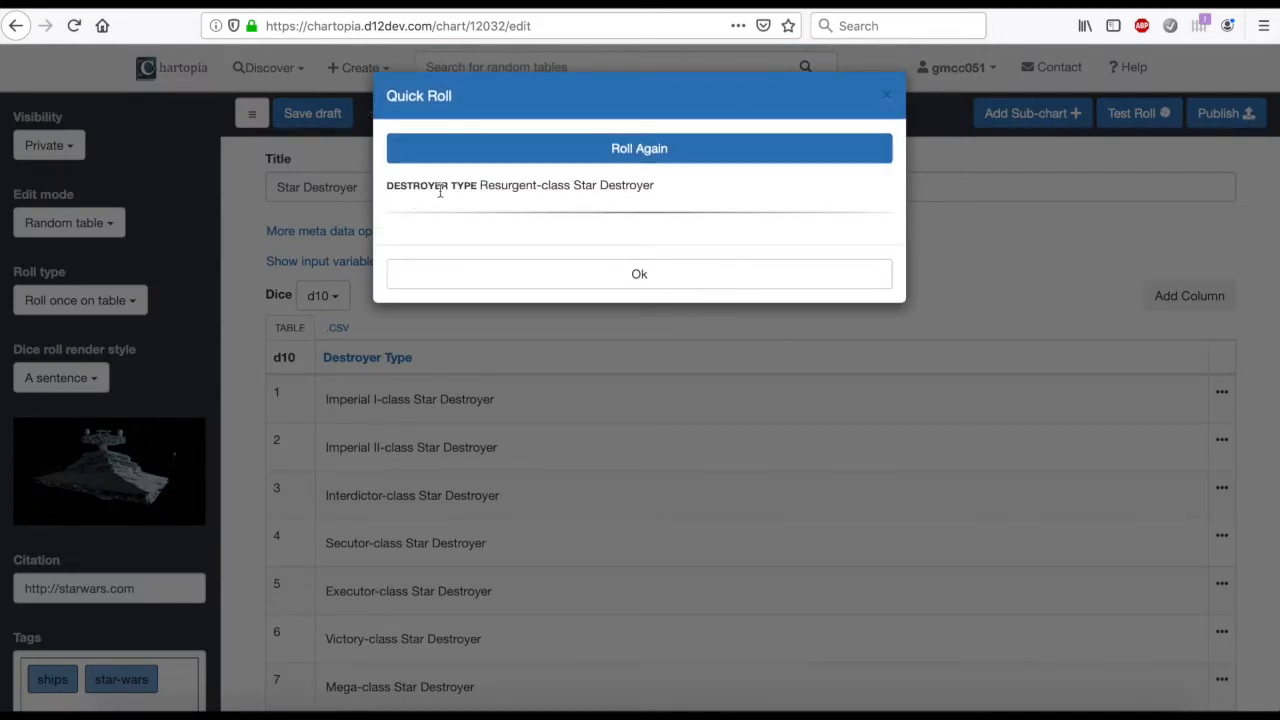
left_click(589, 278)
left_click(55, 380)
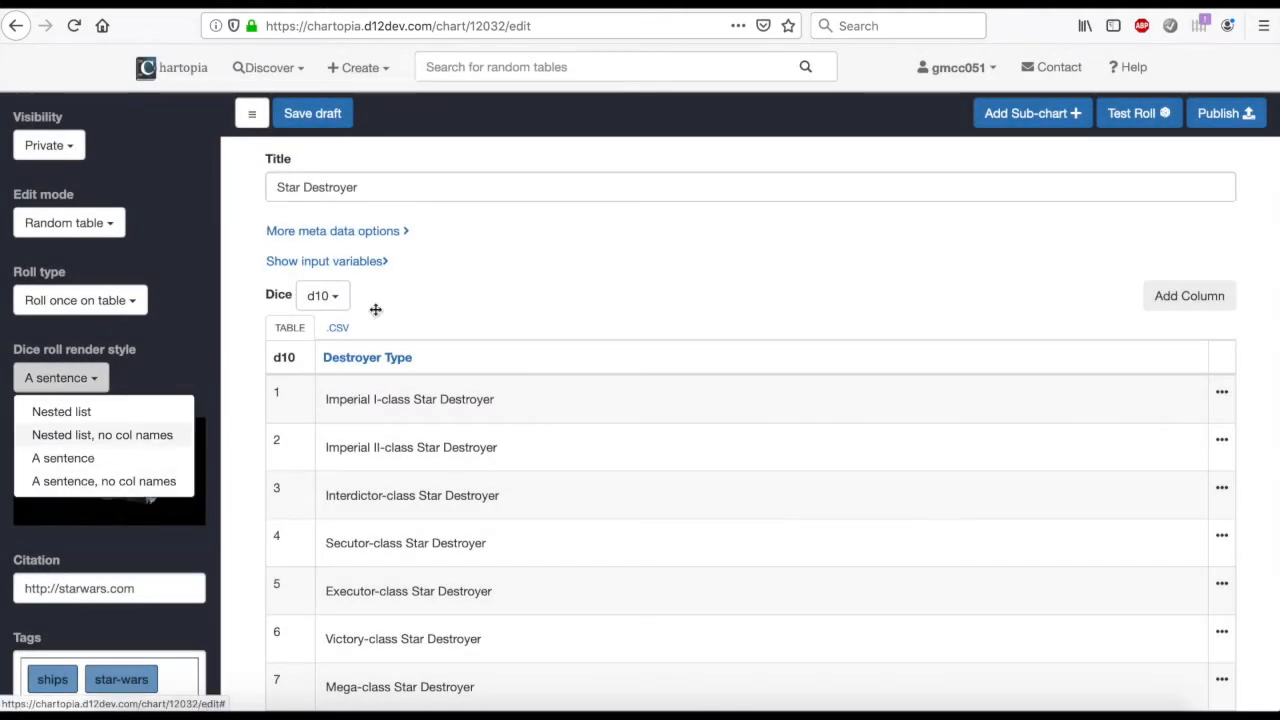
left_click(558, 220)
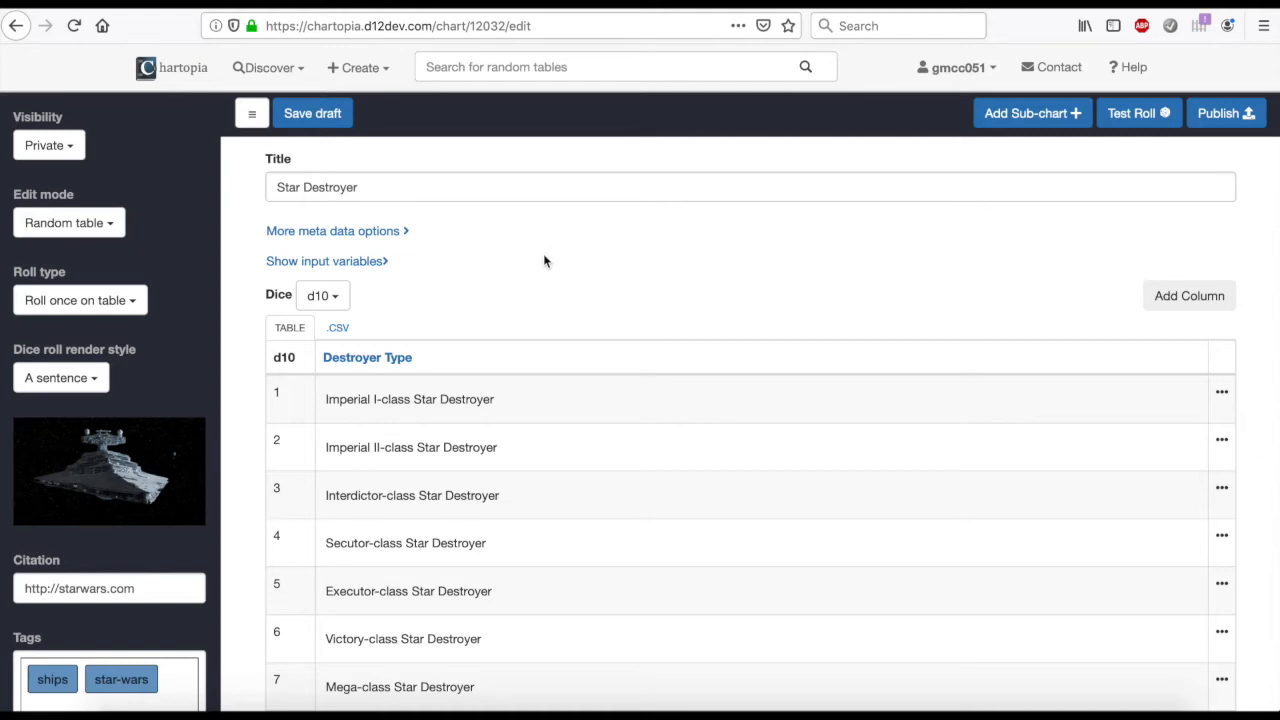
scroll(544, 259, "down", 5)
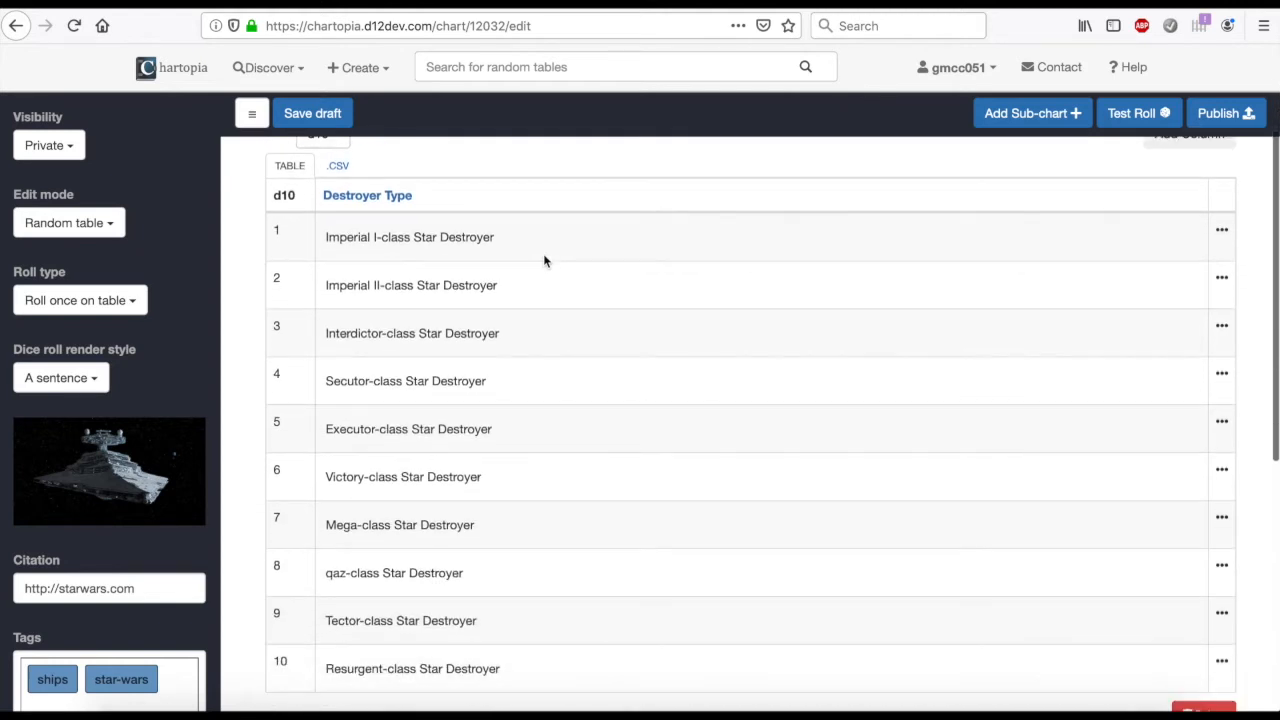
scroll(543, 253, "up", 5)
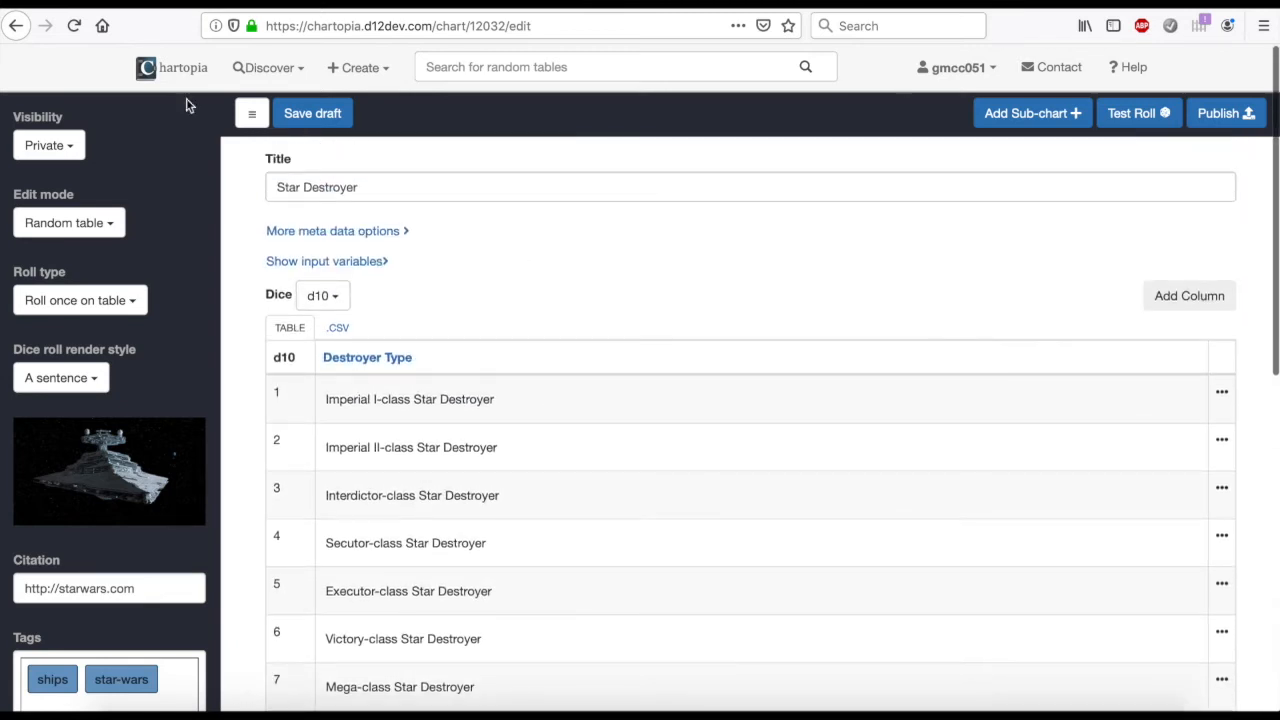
View the Star Destroyer chart from the list of own charts, return to the list, and check the chart's publication status
left_click(165, 67)
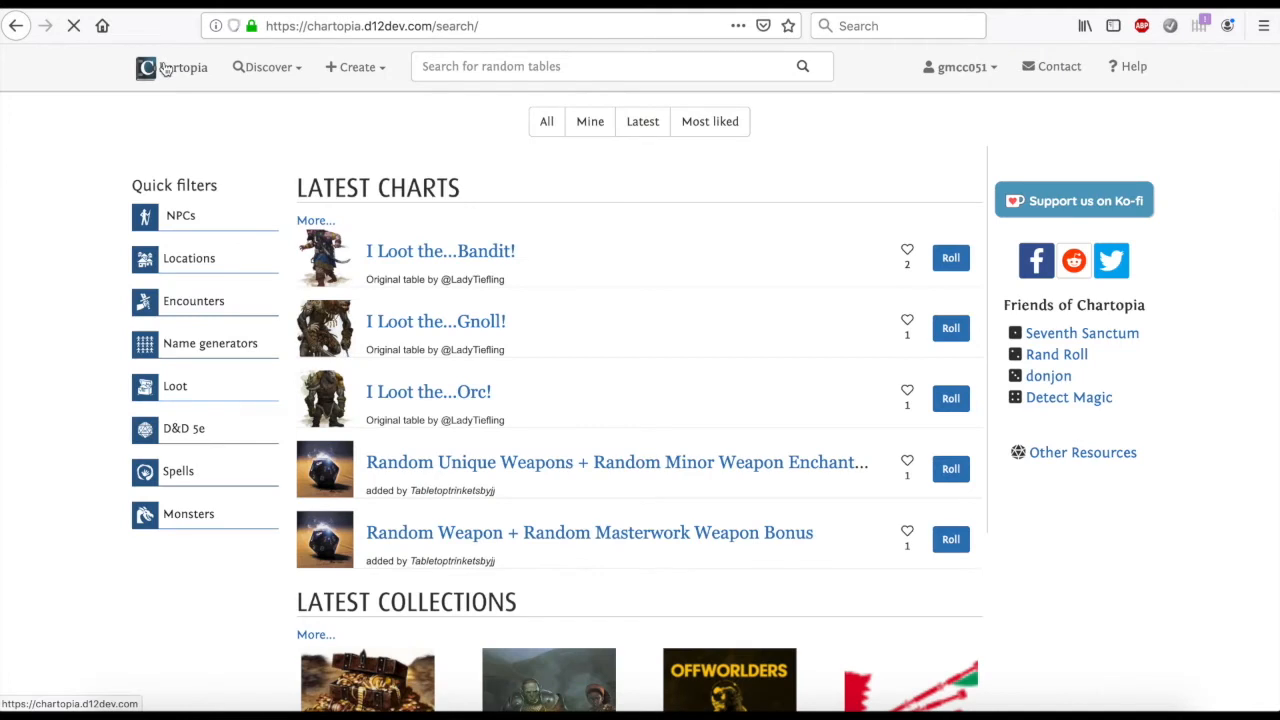
left_click(588, 127)
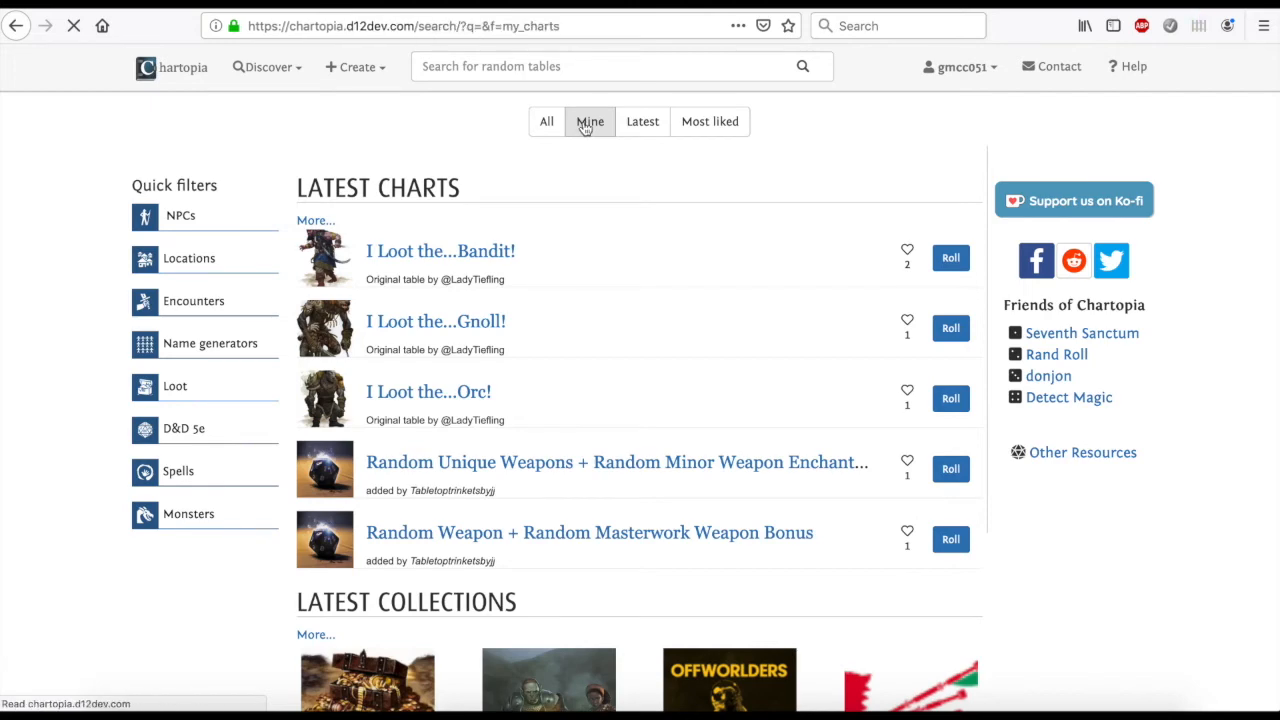
left_click(423, 236)
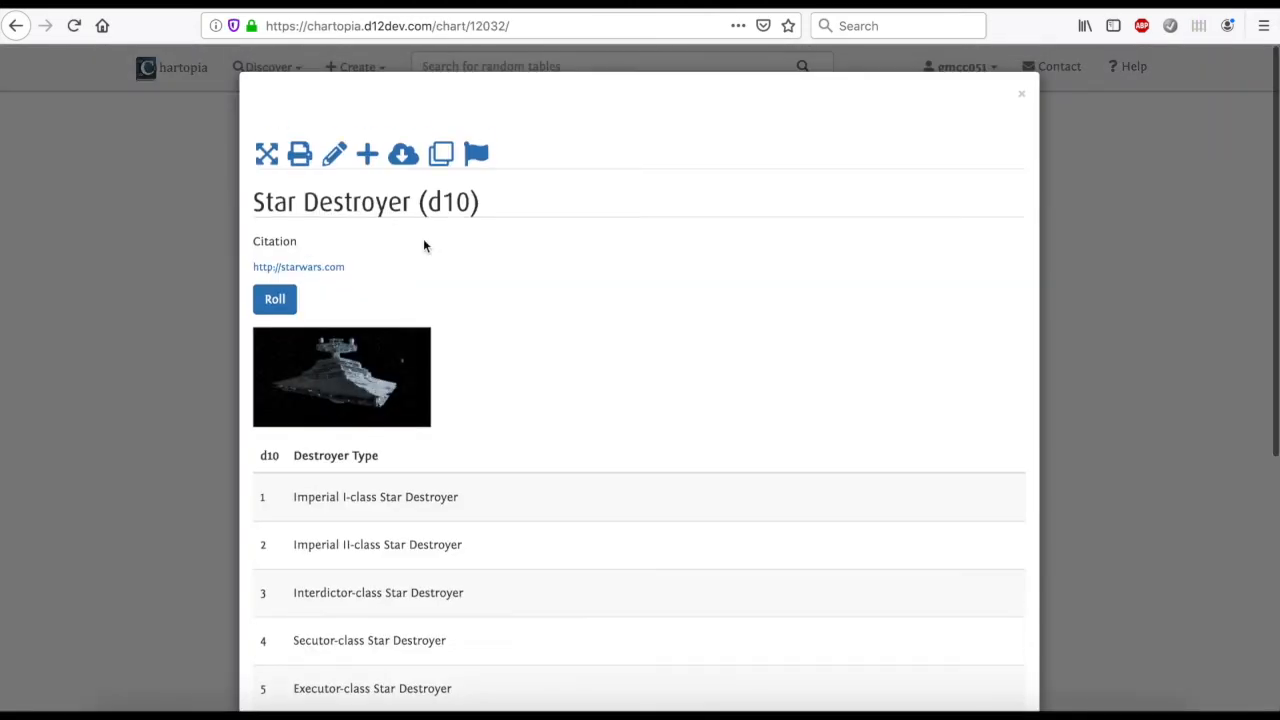
scroll(423, 238, "down", 5)
scroll(423, 238, "up", 5)
left_click(199, 201)
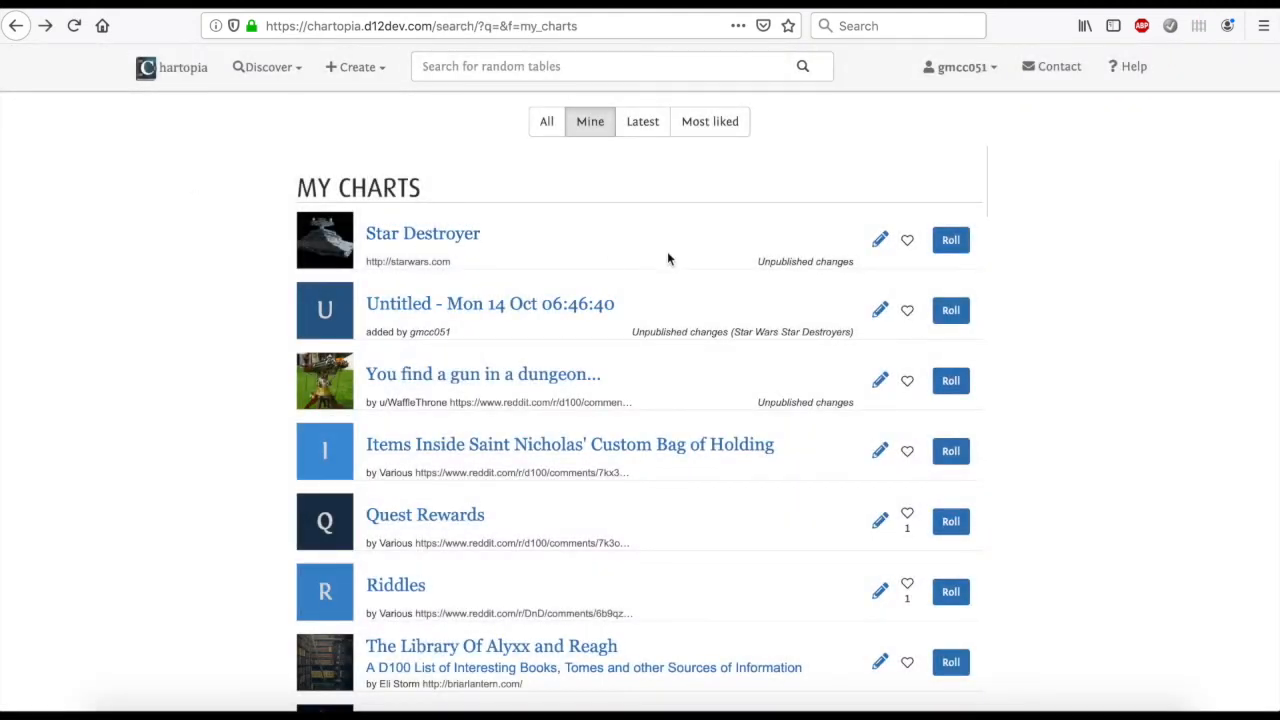
left_click_drag(760, 262, 856, 263)
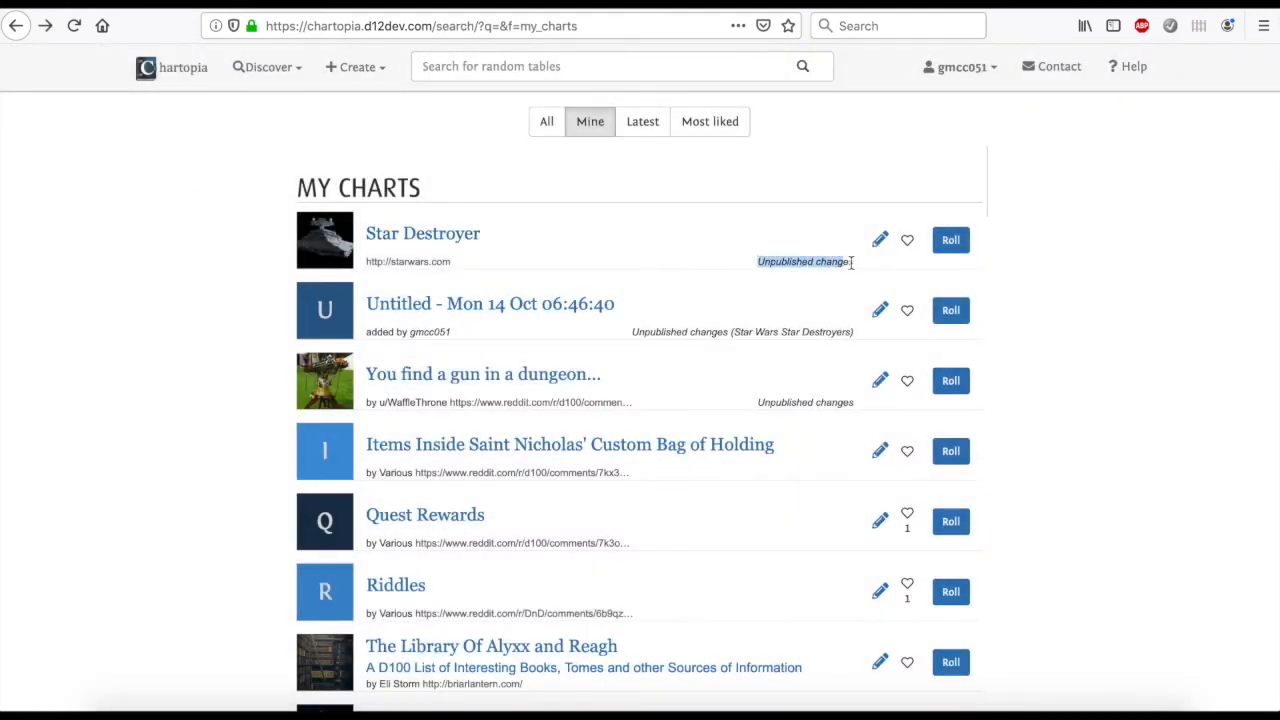
left_click(1070, 262)
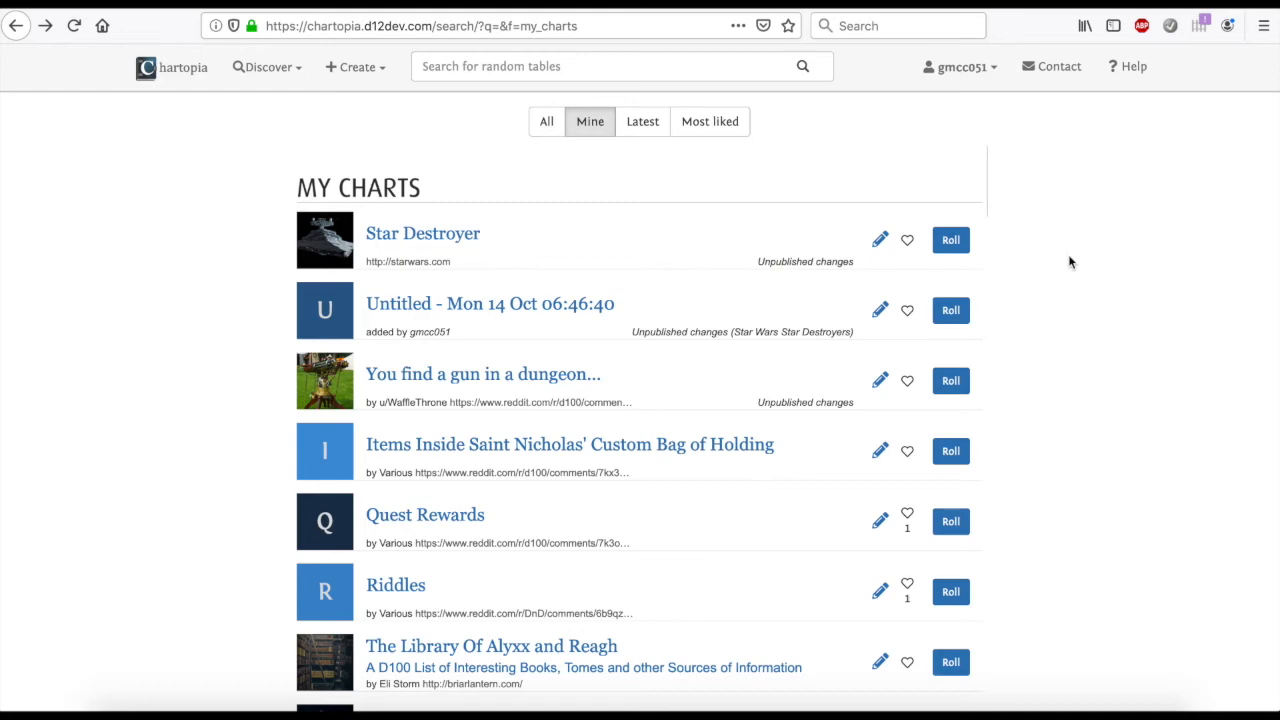
Roll four times on the Star Destroyer chart directly from the list of own charts and close the roll results
left_click(951, 242)
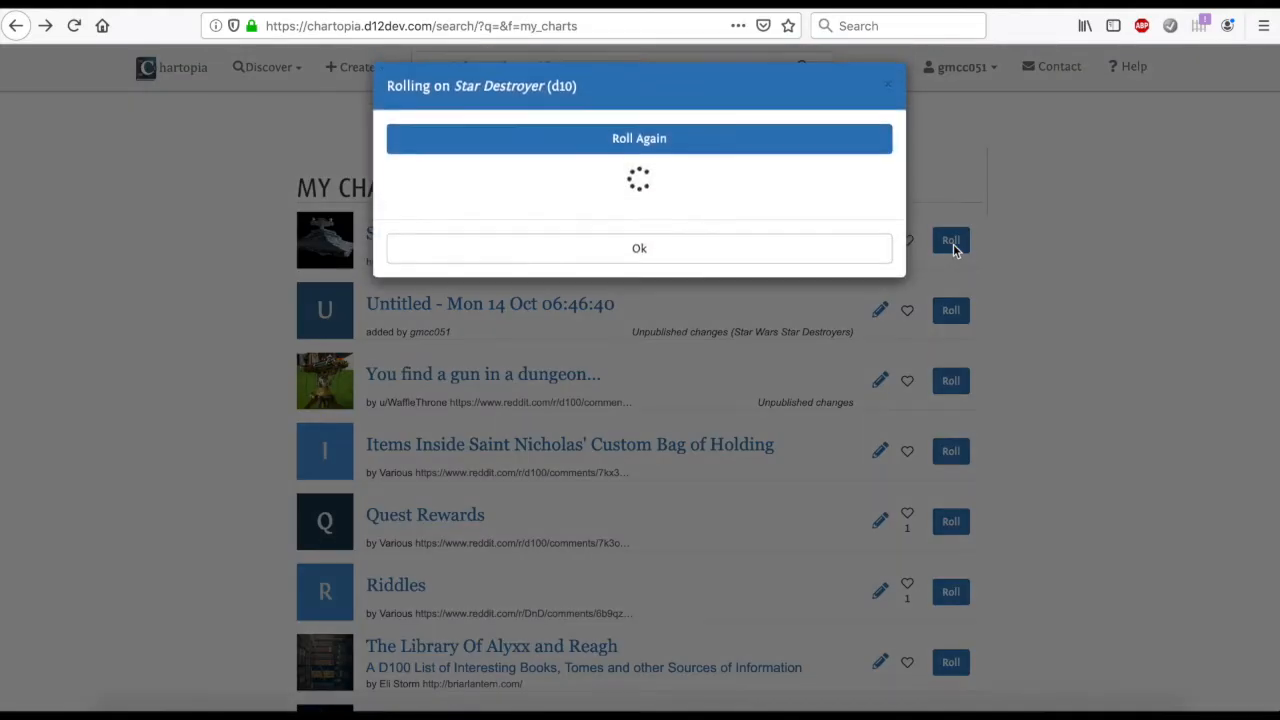
left_click(646, 150)
left_click(646, 150)
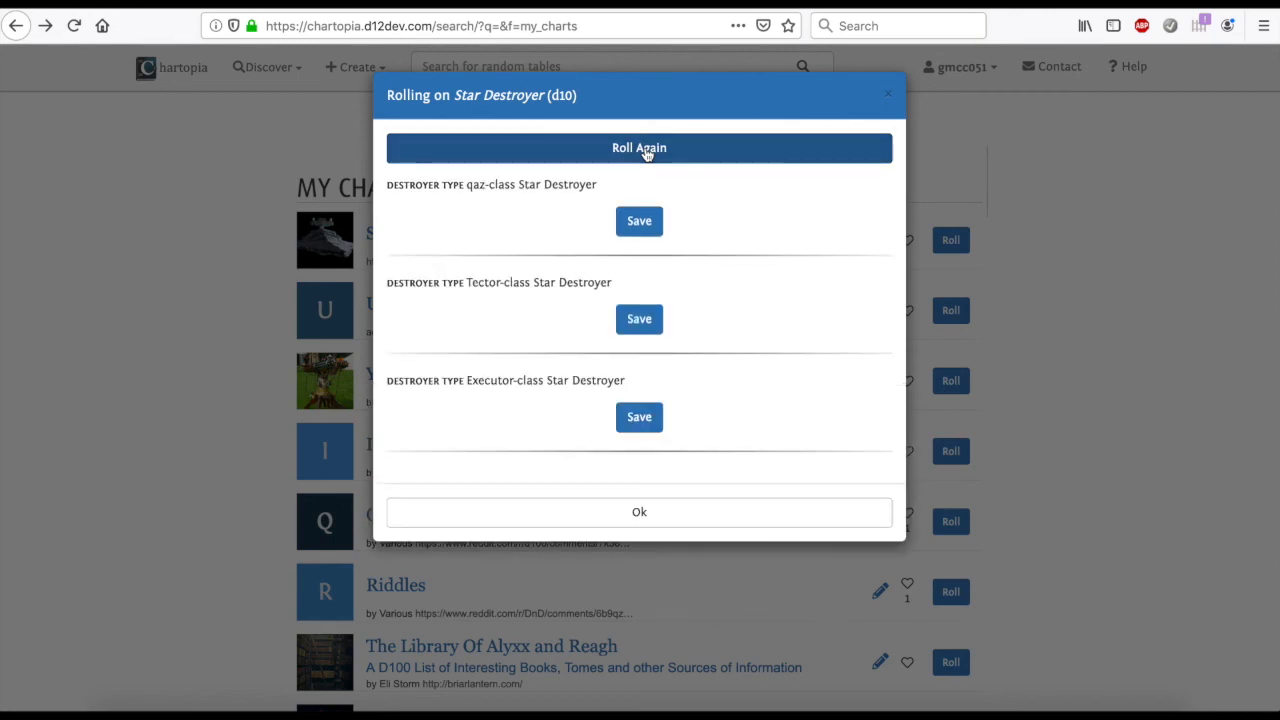
left_click(646, 150)
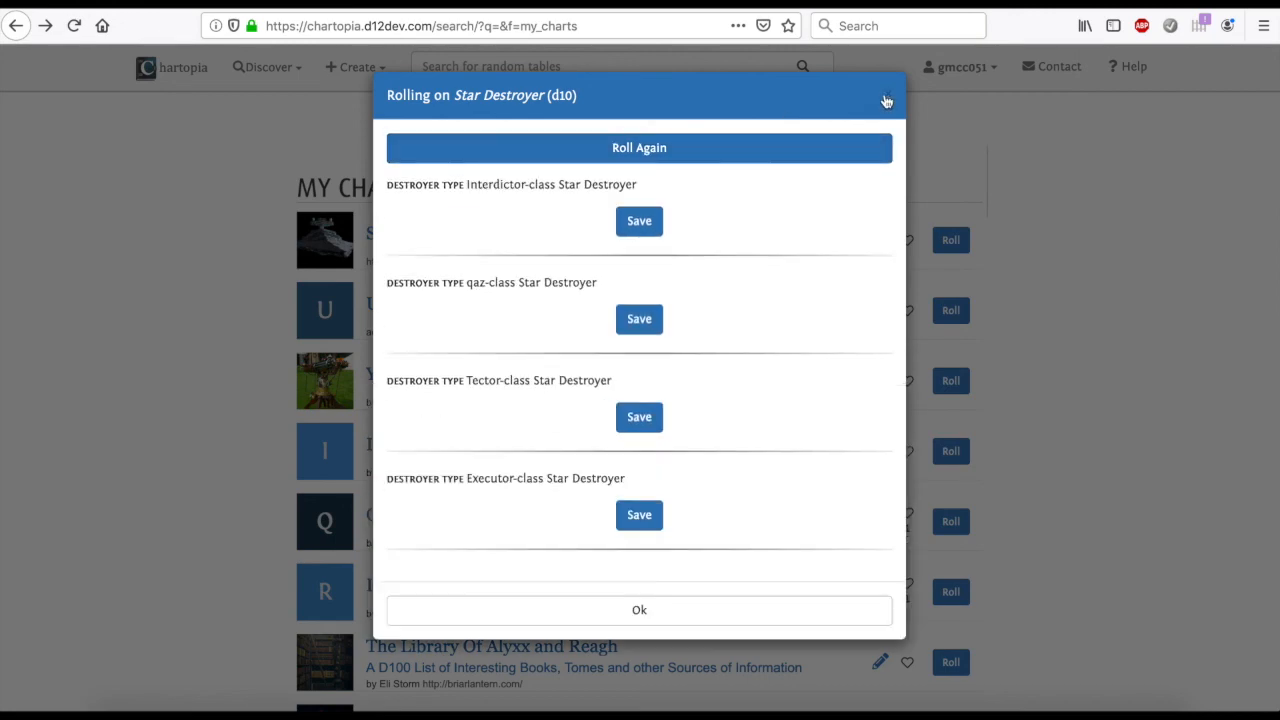
left_click(886, 101)
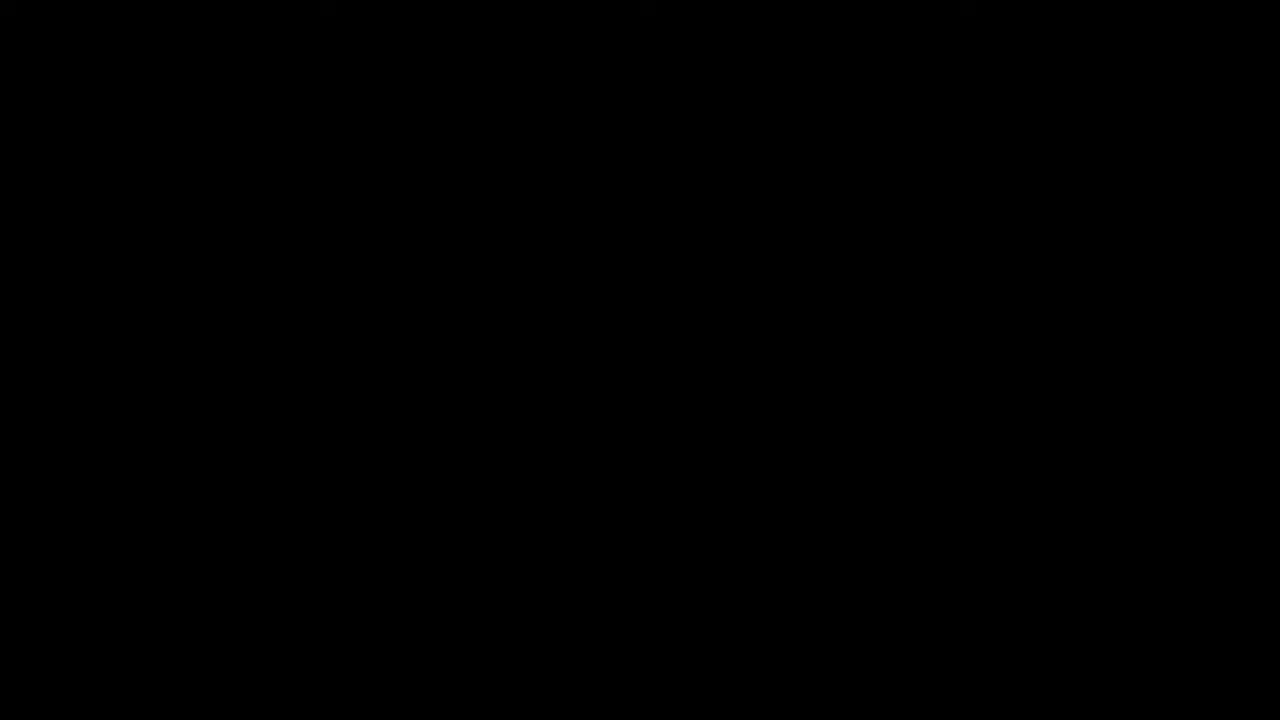